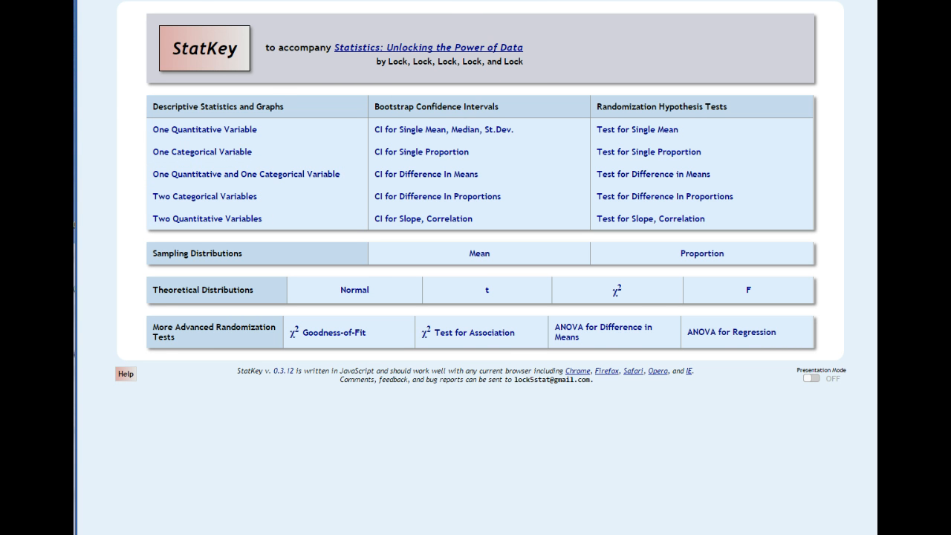
Step: Switch to the Dependance Data (Responses) spreadsheet and examine its column headings, especially the gender and chocolate variables in columns E and F
click(550, 2)
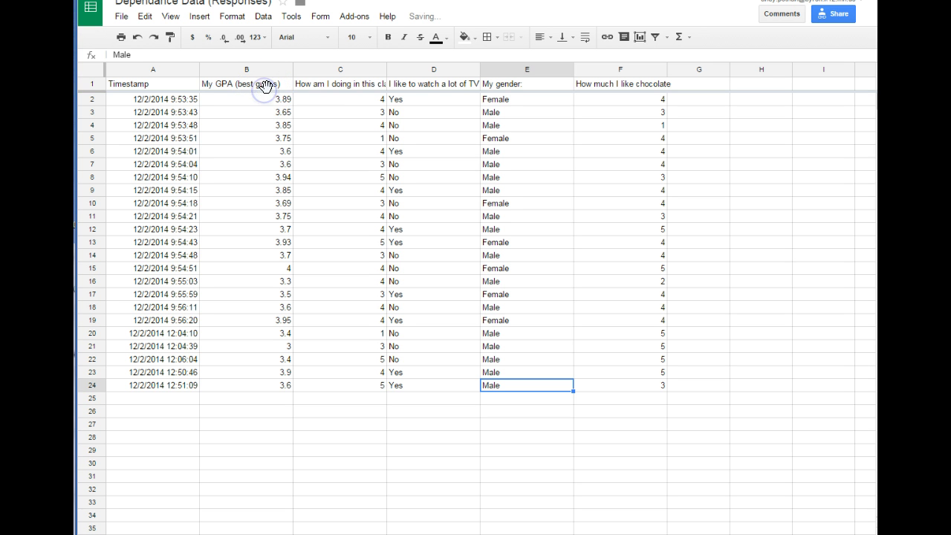
click(330, 84)
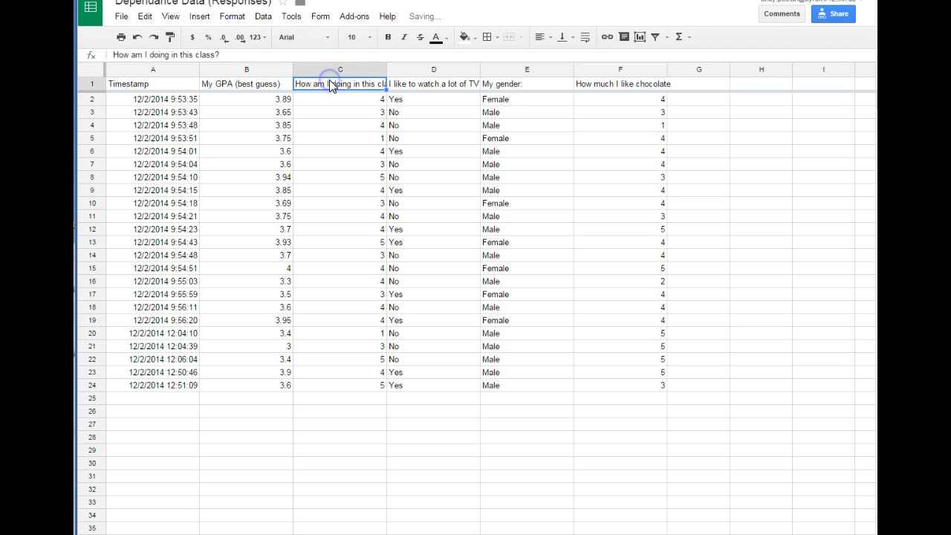
click(409, 83)
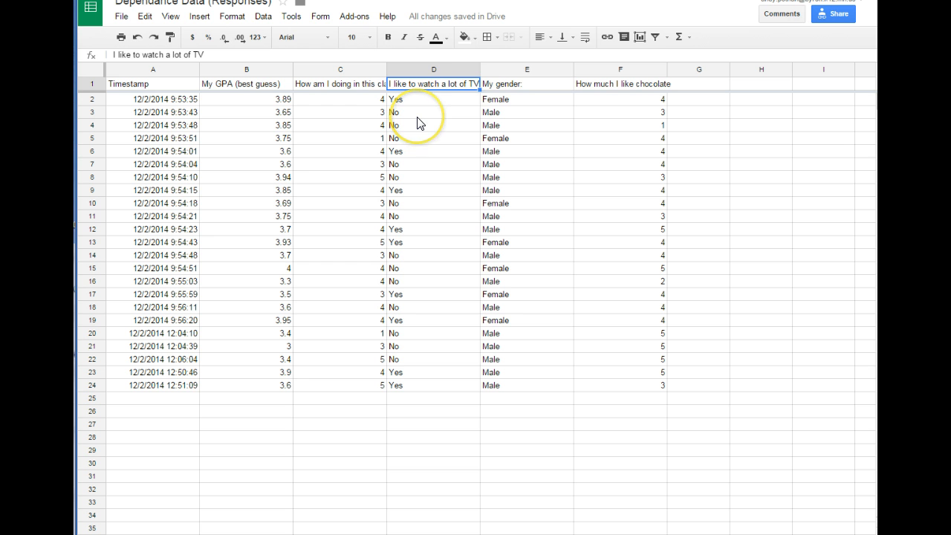
click(501, 87)
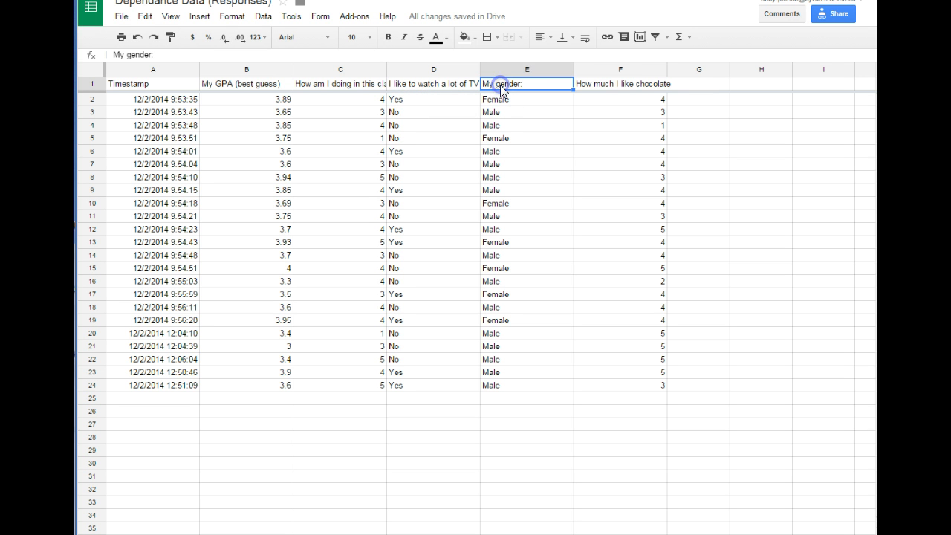
click(610, 86)
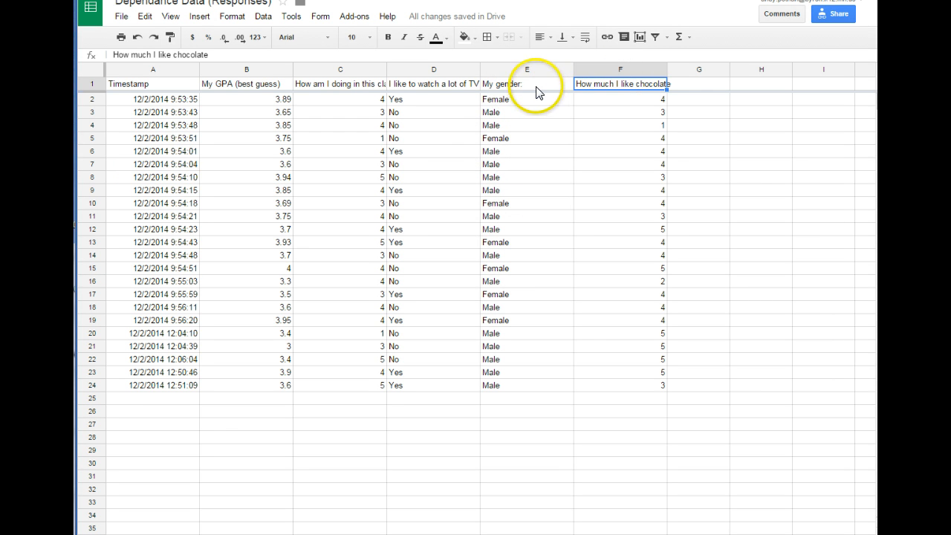
drag(543, 86, 608, 82)
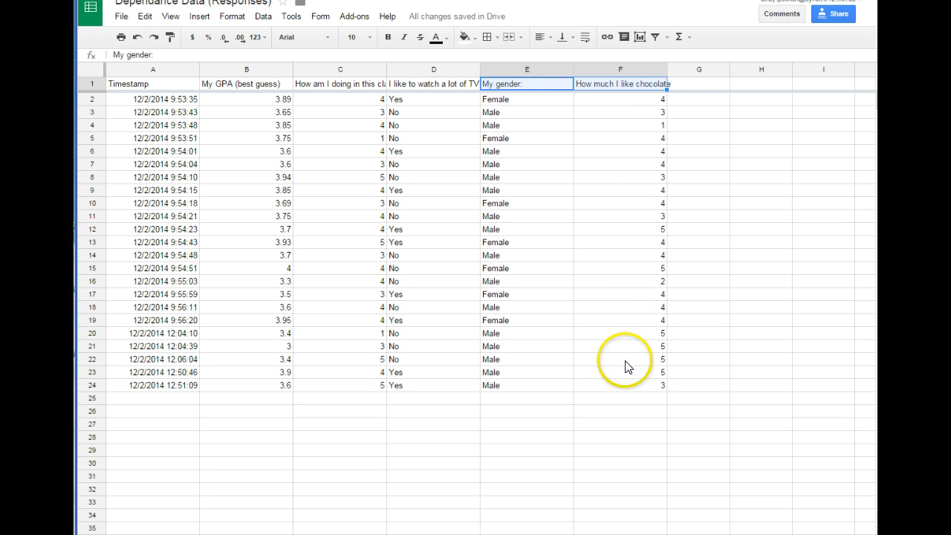
click(504, 101)
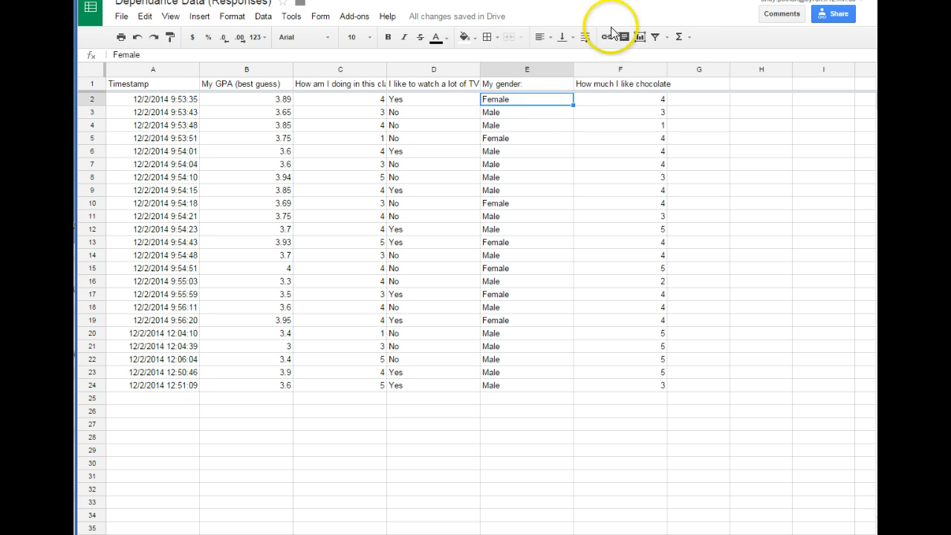
click(518, 81)
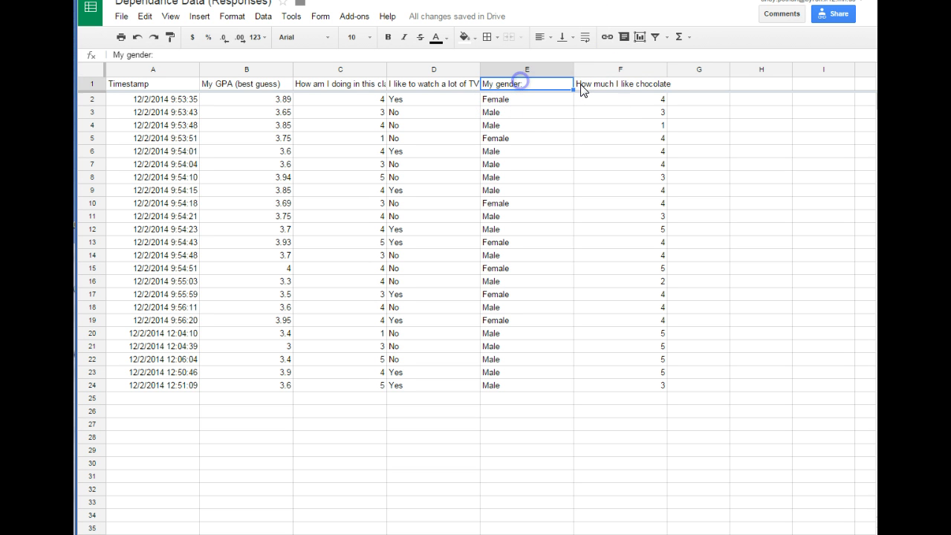
click(644, 87)
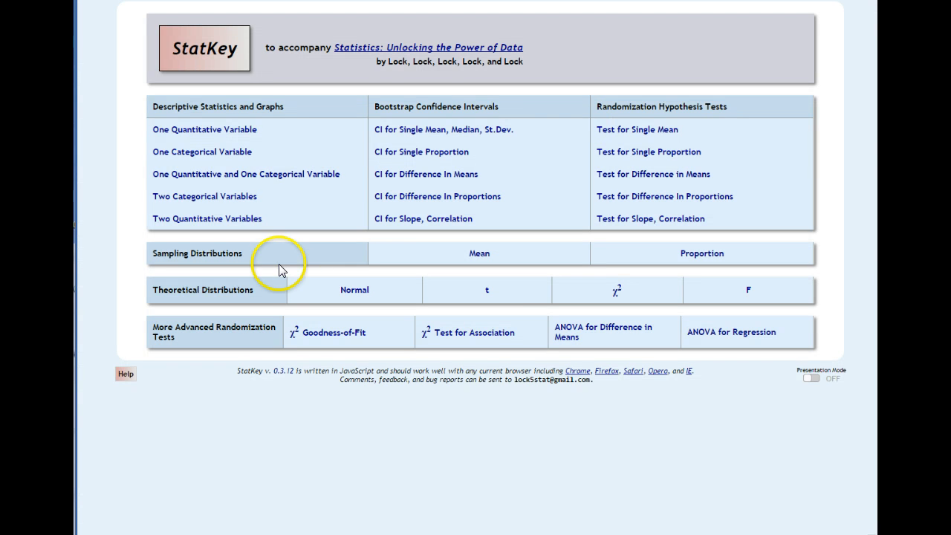
Step: In StatKey, open the descriptive statistics for One Quantitative and One Categorical Variable and view the sample data's histogram and box plot
click(226, 177)
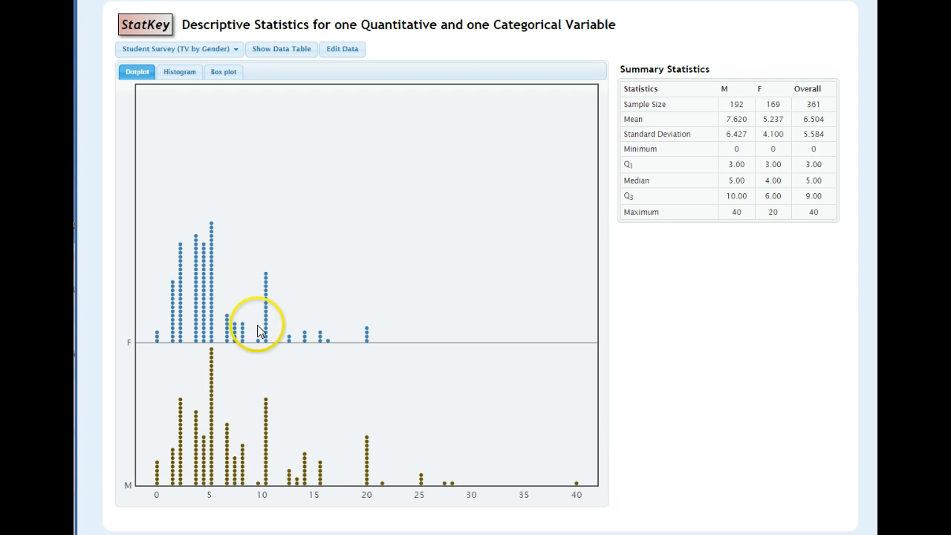
click(180, 72)
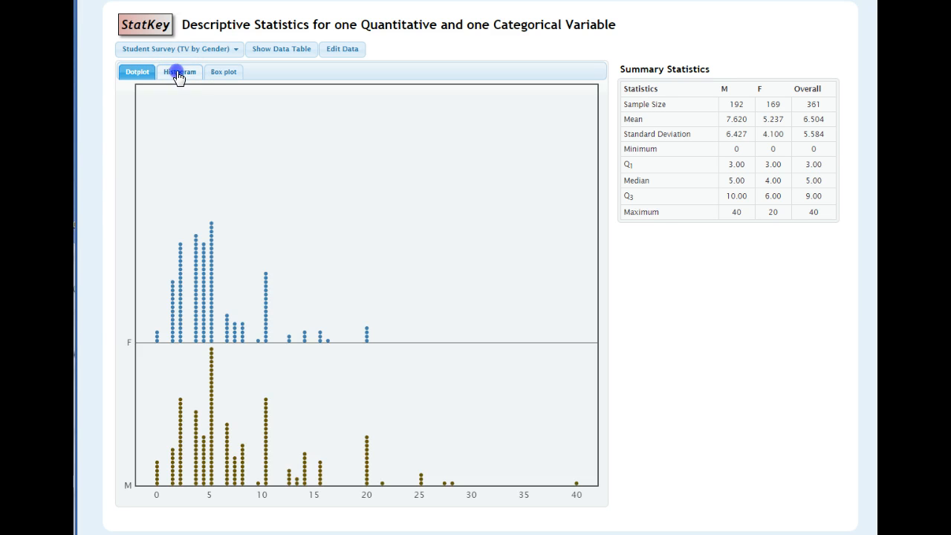
click(227, 75)
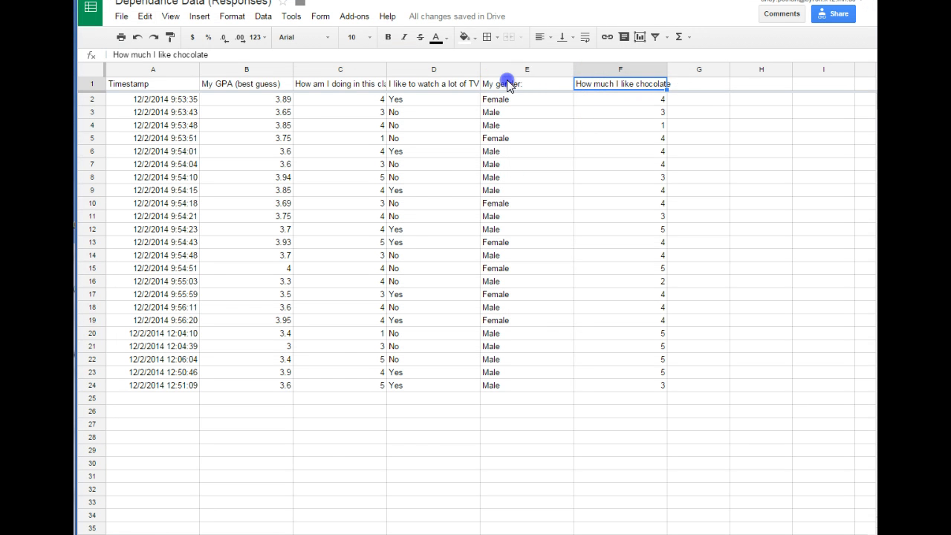
Step: Copy the gender and chocolate-rating columns with their headers, E1:F24, from the Google Sheets responses
drag(506, 82, 607, 383)
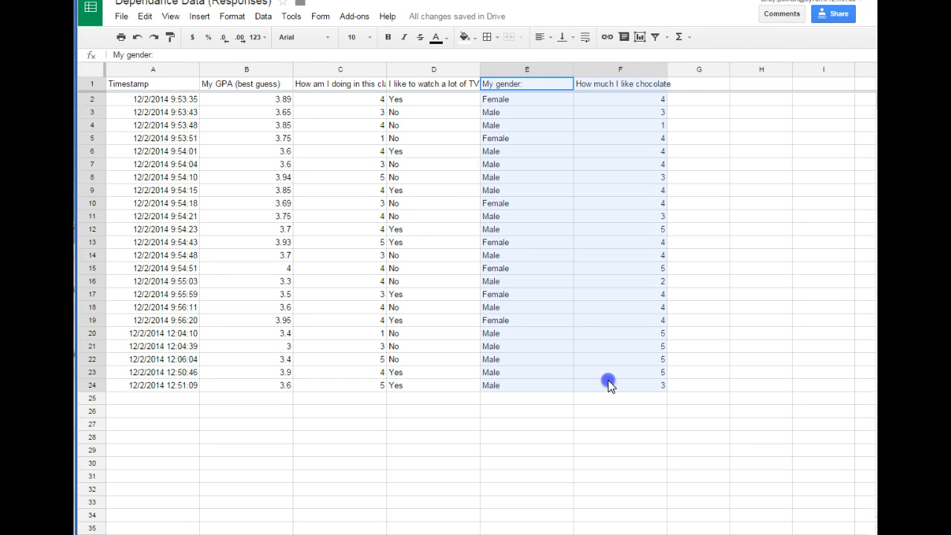
right_click(543, 151)
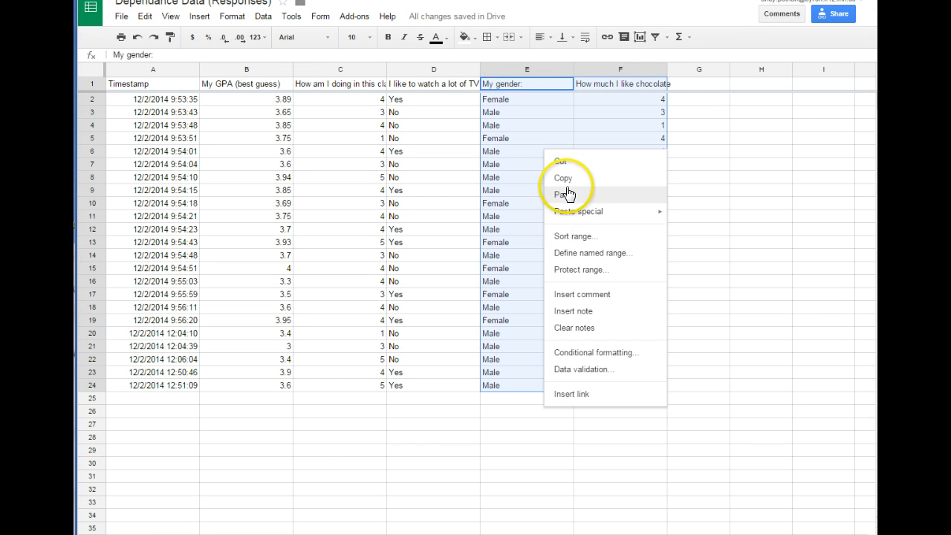
click(567, 181)
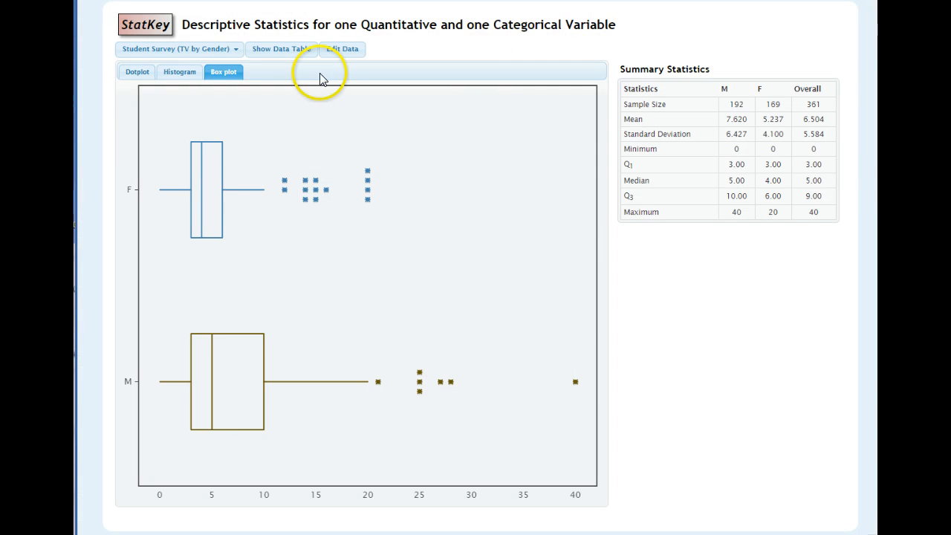
Step: Replace StatKey's sample dataset with the copied gender and chocolate data, keeping the header row option on
click(355, 53)
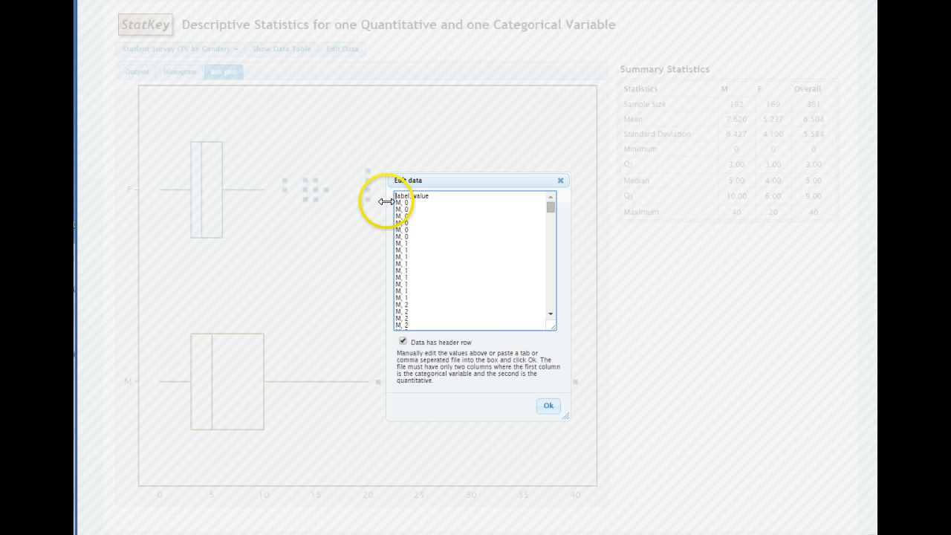
key(ctrl+a)
key(Delete)
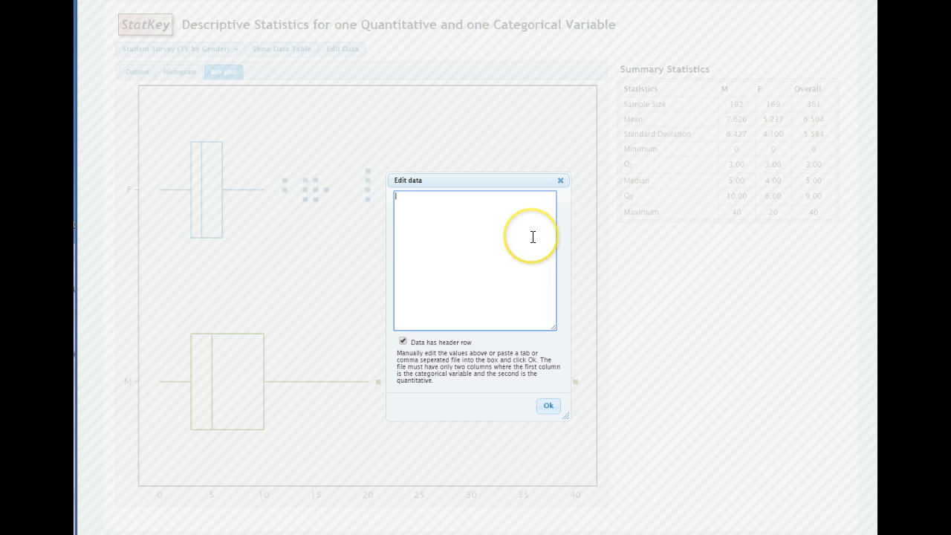
key(ctrl+v)
scroll(513, 249, up, 2)
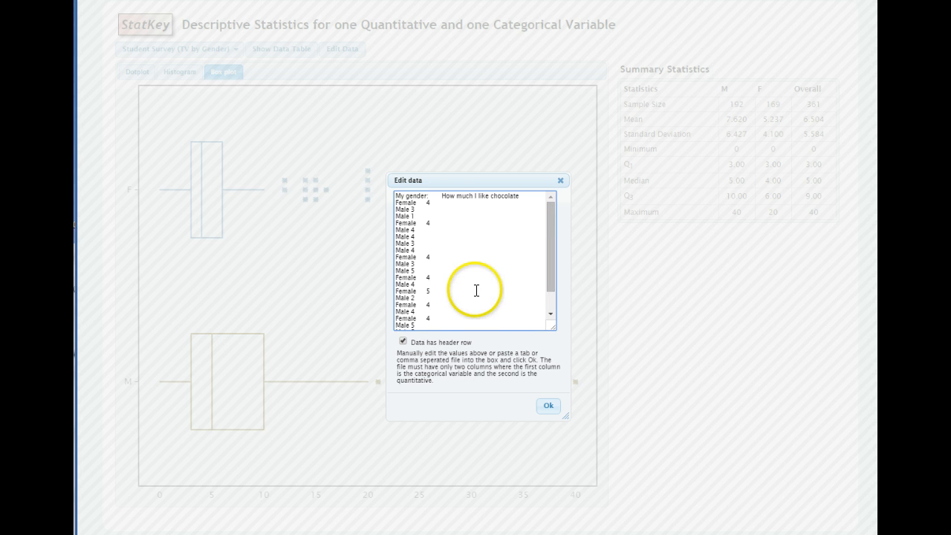
click(548, 410)
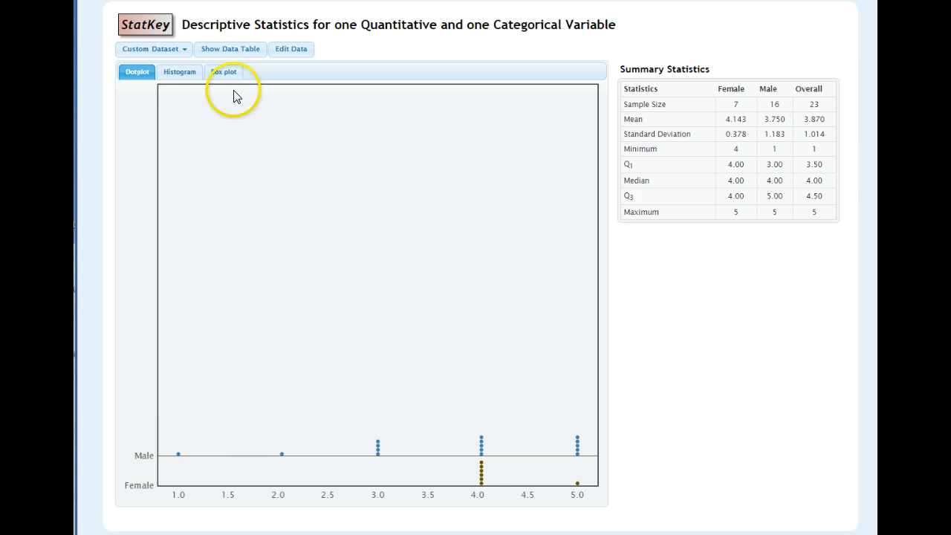
Step: Show the chocolate ratings by gender as a histogram and set the number of buckets to 6
click(187, 78)
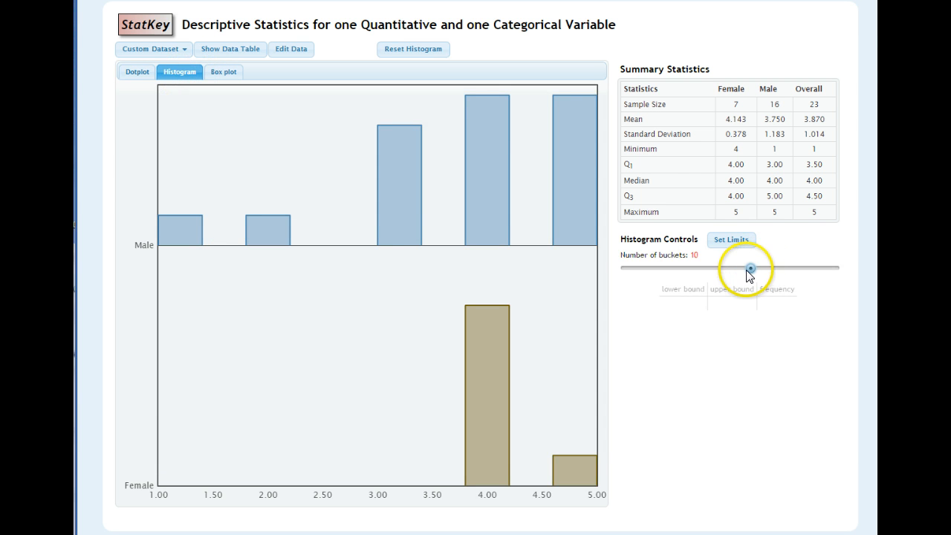
click(752, 269)
drag(751, 269, 699, 276)
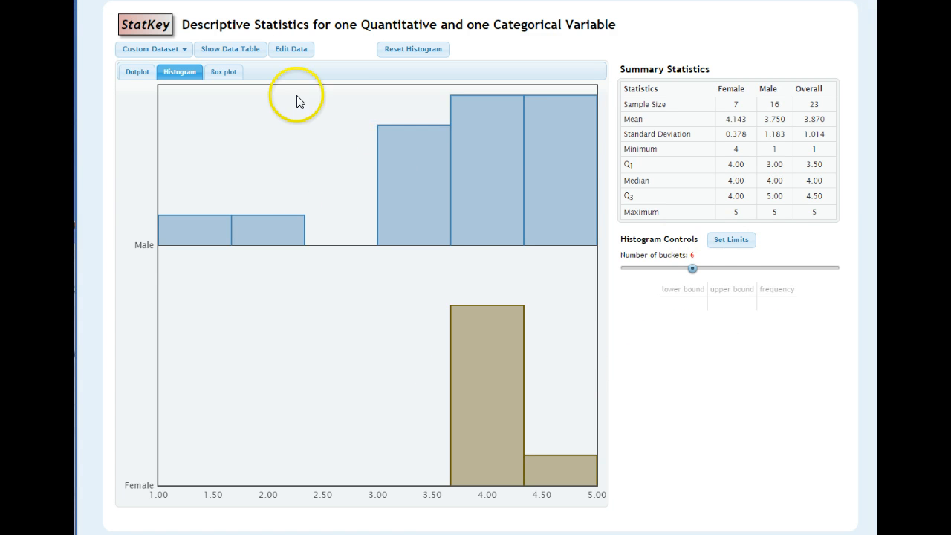
Step: Compare the male and female chocolate ratings in the box plot and dotplot views
click(217, 74)
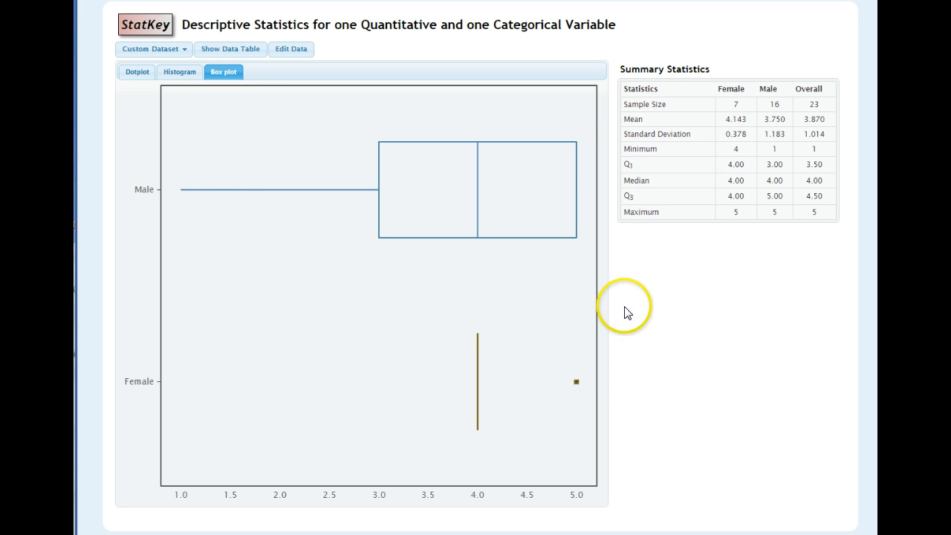
click(144, 77)
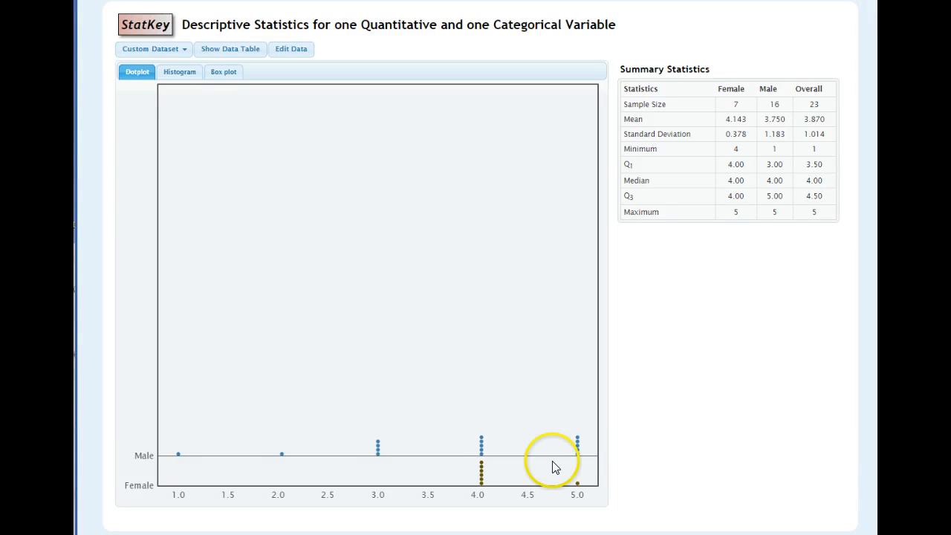
mouse_move(483, 450)
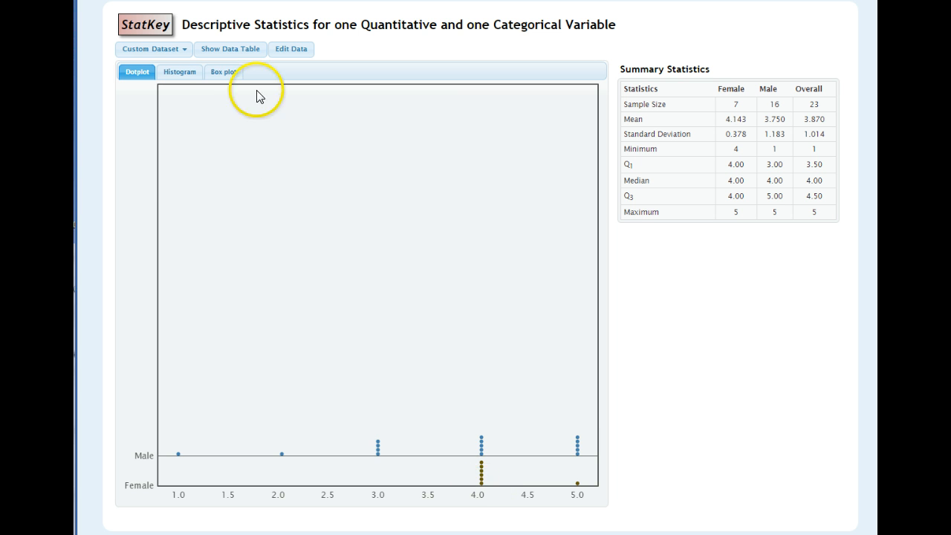
click(232, 75)
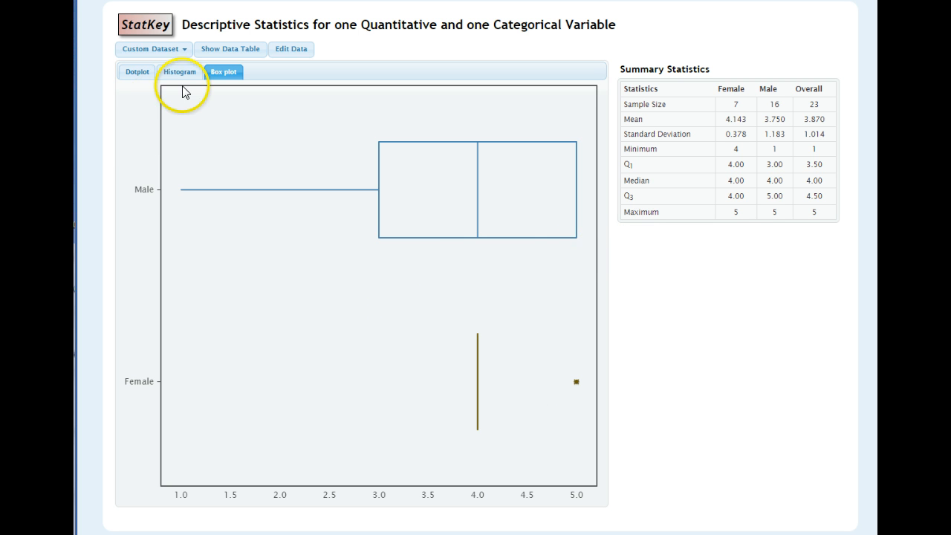
click(138, 74)
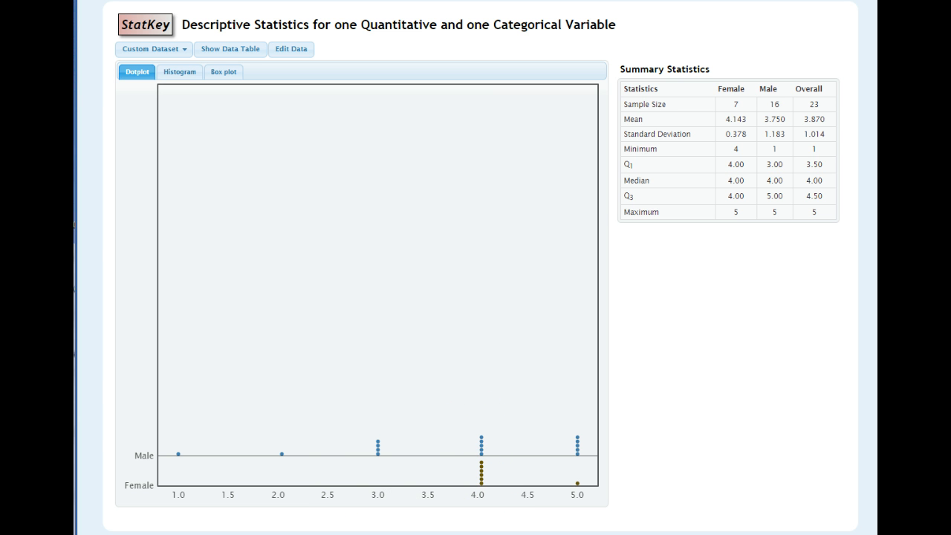
Step: Switch to the Google Sheets responses and select the GPA and class-performance columns with their headers, B1:C24
key(ctrl+shift+Tab)
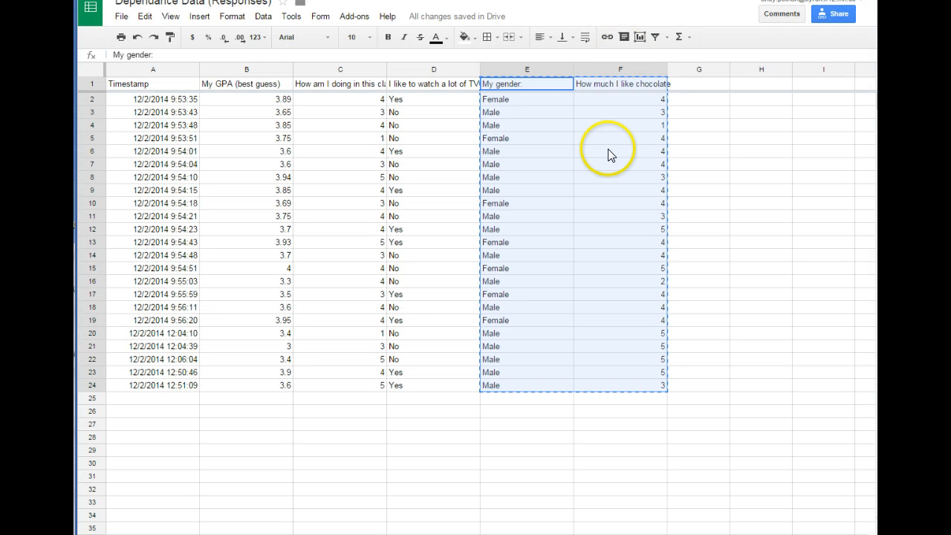
click(739, 254)
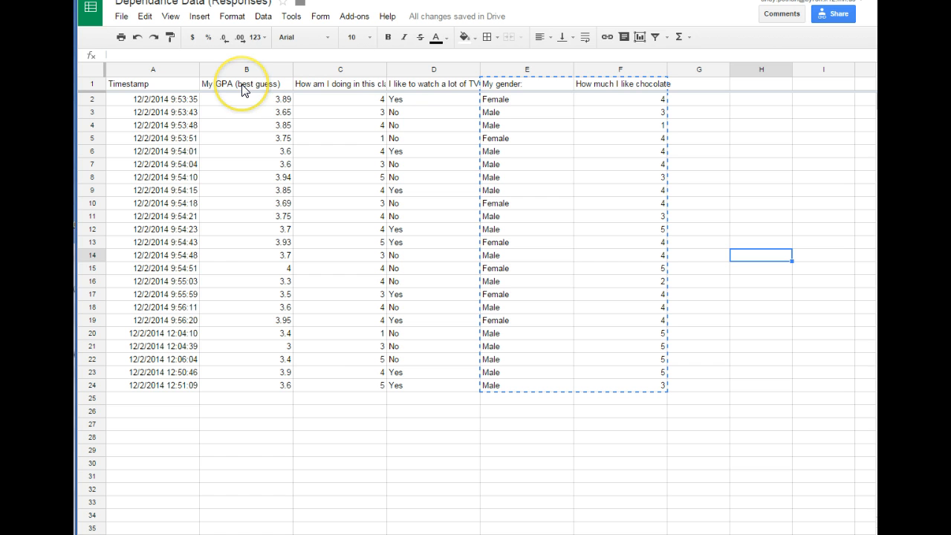
click(349, 88)
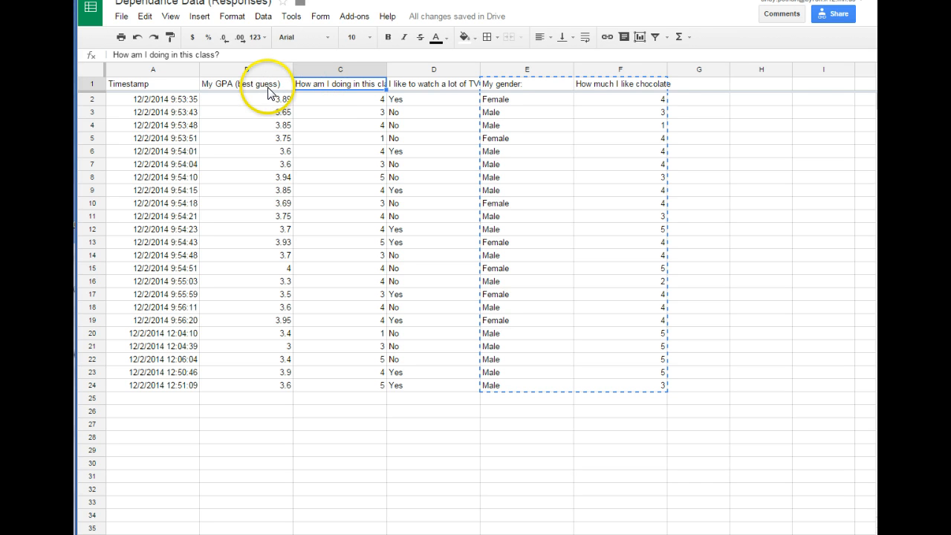
click(272, 98)
click(350, 100)
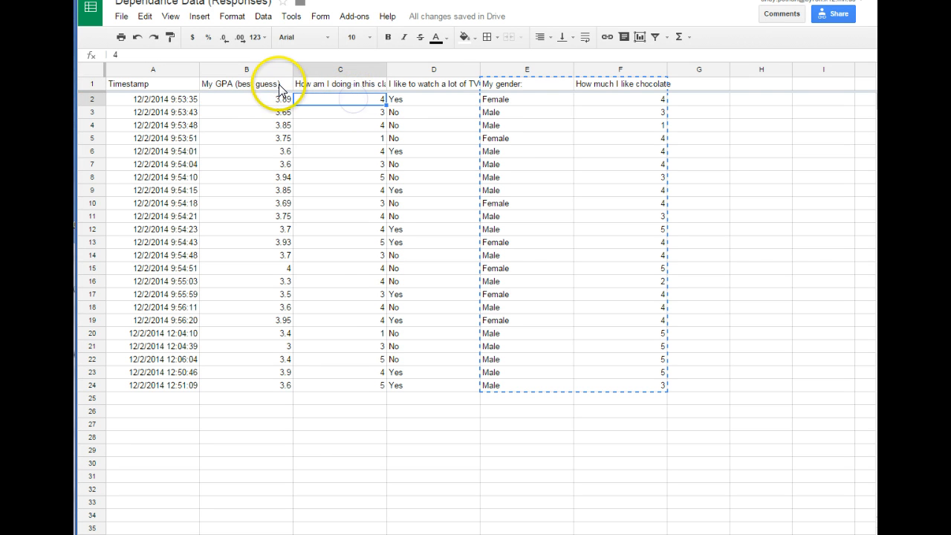
mouse_move(279, 86)
mouse_down()
mouse_move(356, 376)
mouse_move(369, 386)
mouse_up()
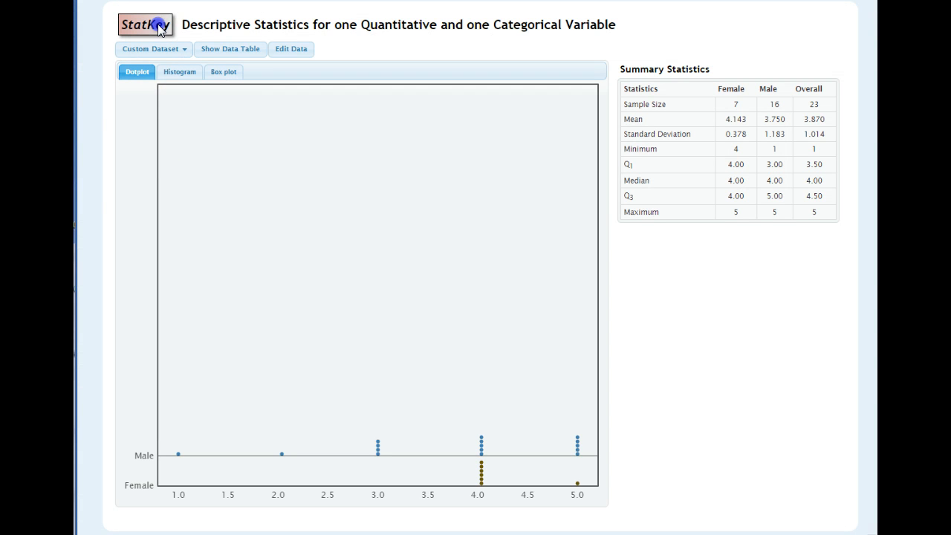
Step: Return to StatKey's home page and open the descriptive statistics for Two Quantitative Variables
click(159, 29)
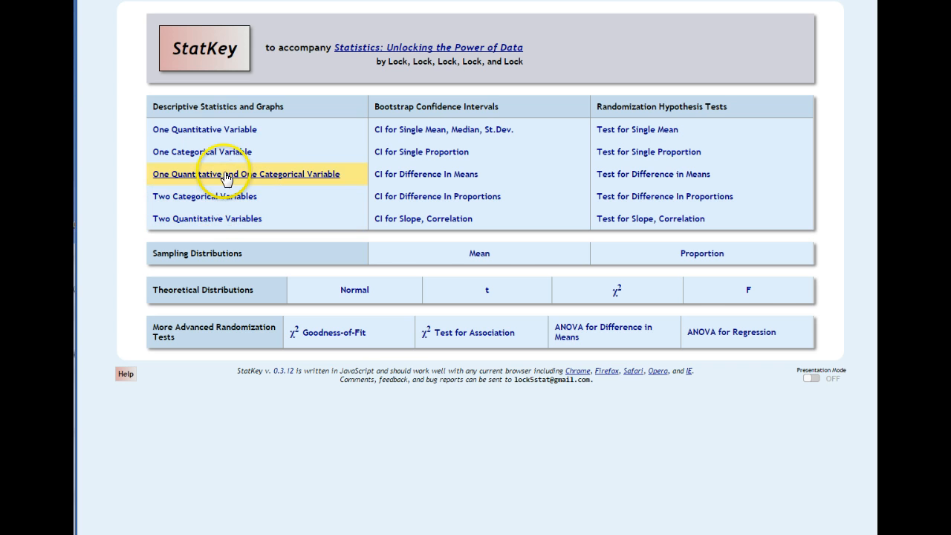
click(217, 217)
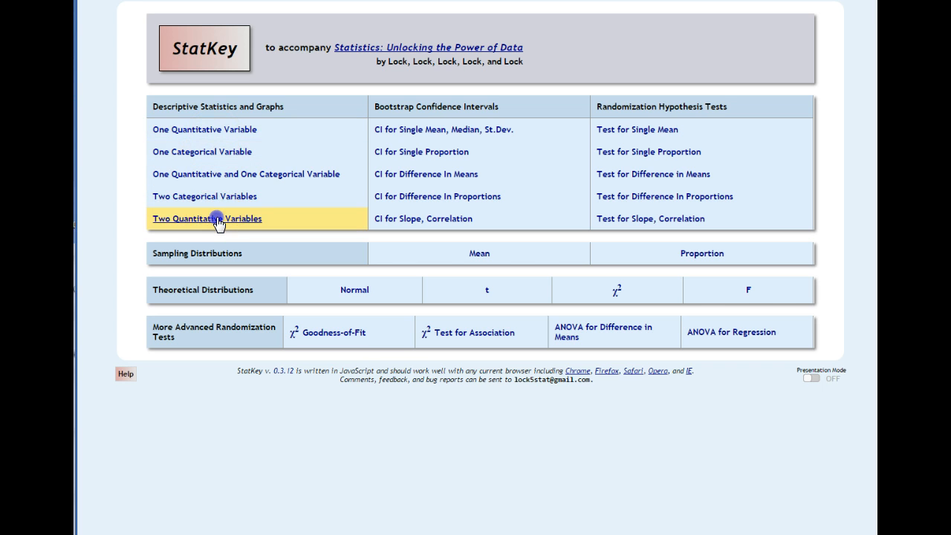
drag(368, 49, 274, 281)
click(656, 227)
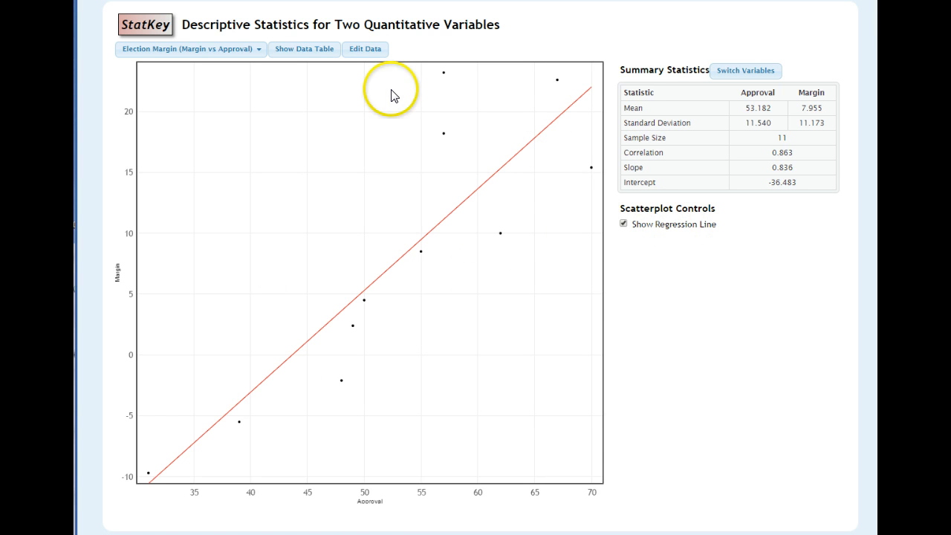
Step: Replace the Election Margin sample data with the copied GPA and class-performance columns, keeping the header row, and plot them
click(372, 52)
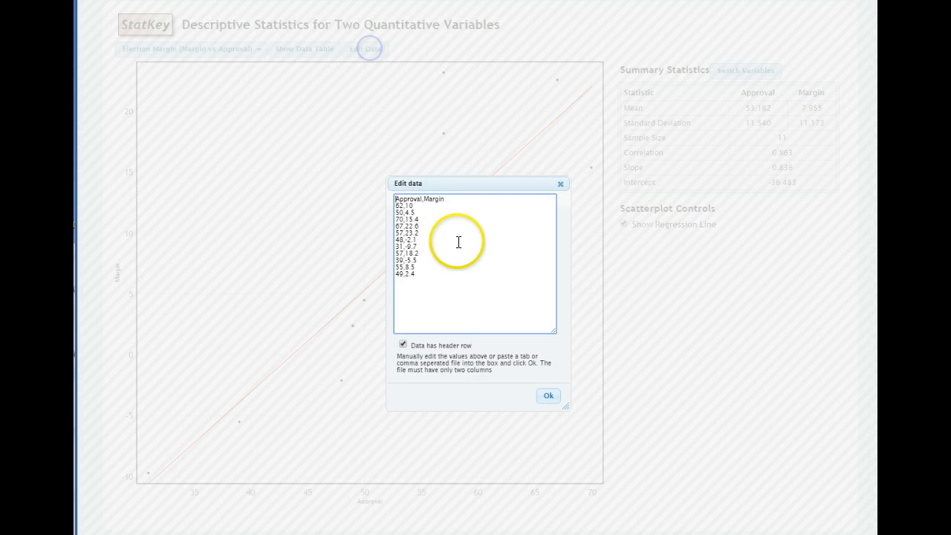
drag(479, 316, 338, 145)
key(ctrl+a)
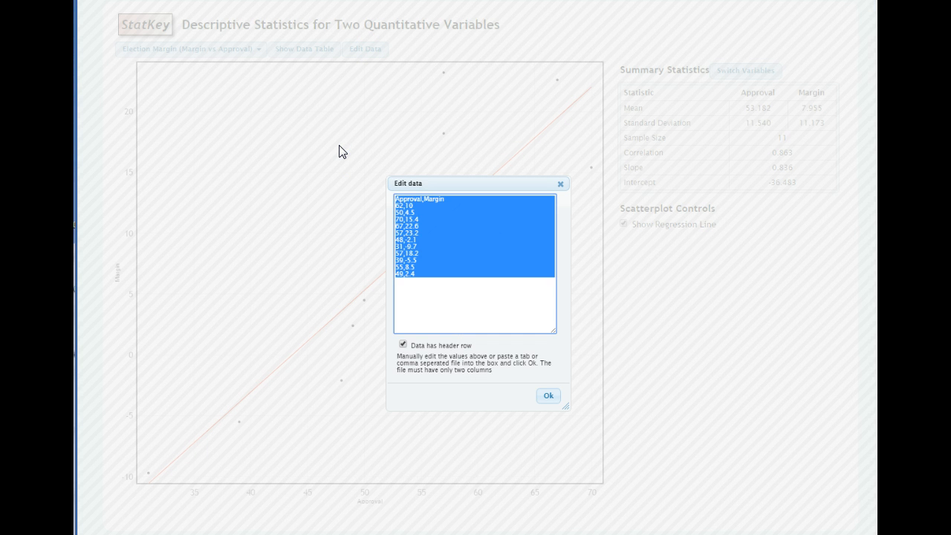
key(ctrl+v)
scroll(446, 297, up, 4)
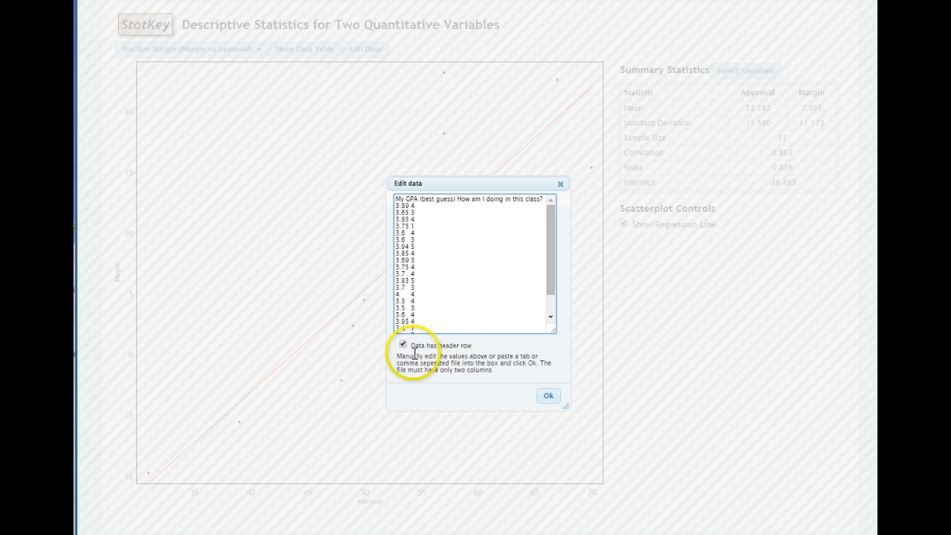
click(547, 398)
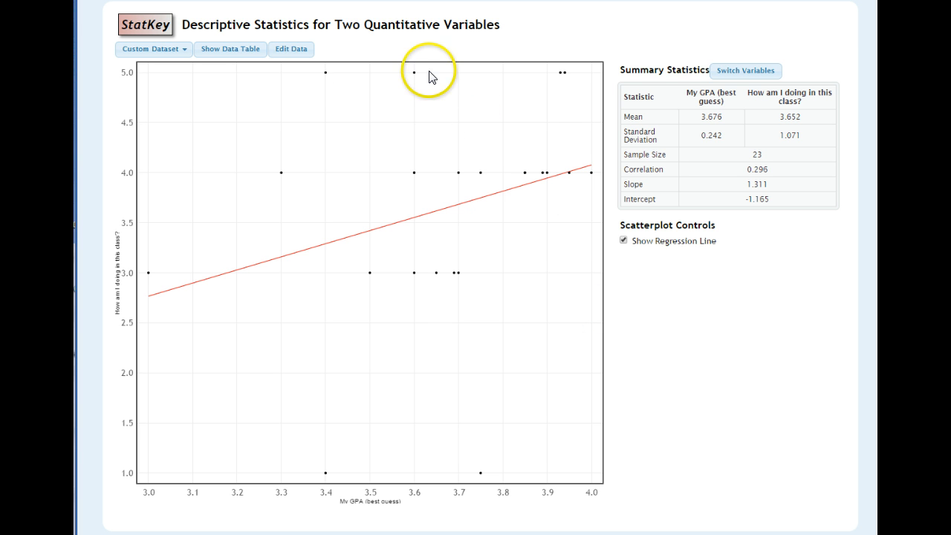
Step: Inspect the two points with a class-performance rating of 1, and compare the scatterplot without and with the regression line
mouse_move(325, 476)
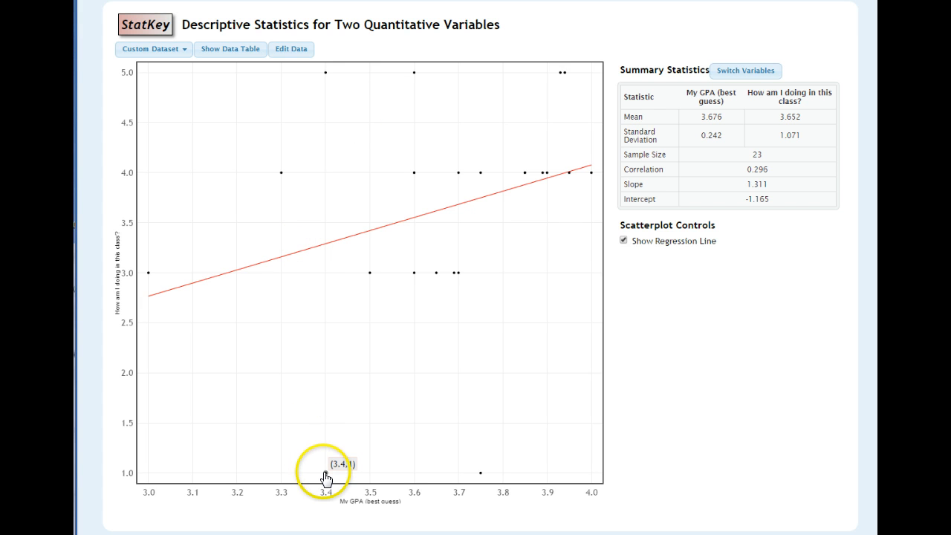
mouse_move(478, 476)
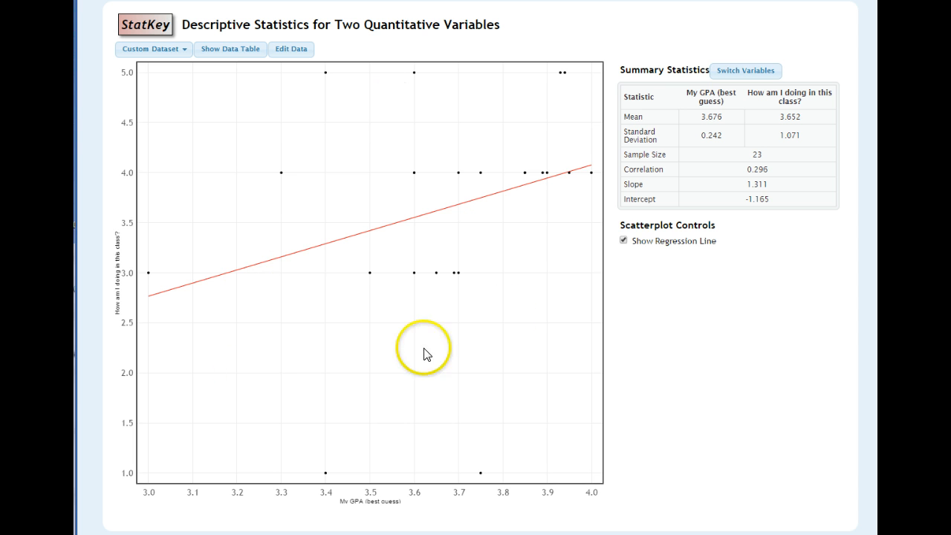
click(623, 240)
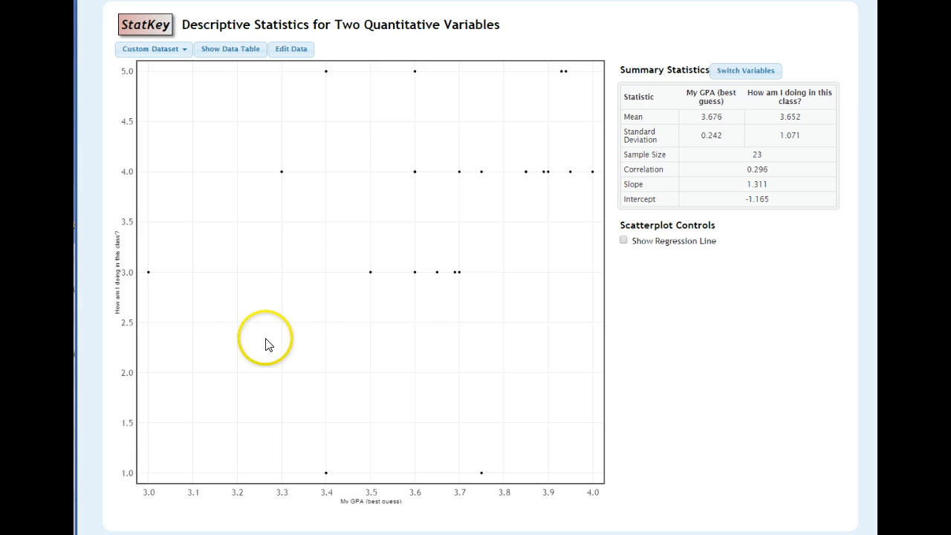
click(623, 241)
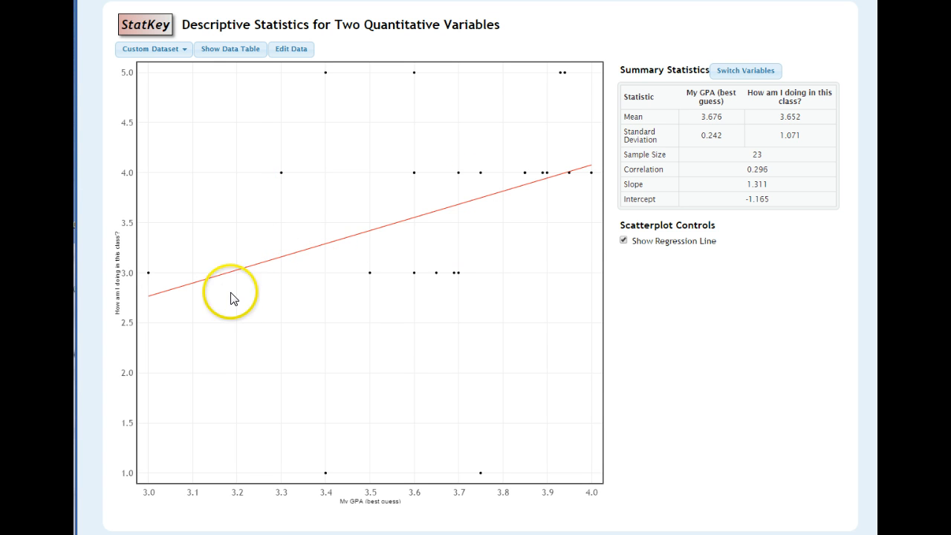
Step: Reposition the (3, 3) point and other extreme points on the scatterplot to test their influence on the regression line and correlation
mouse_move(153, 281)
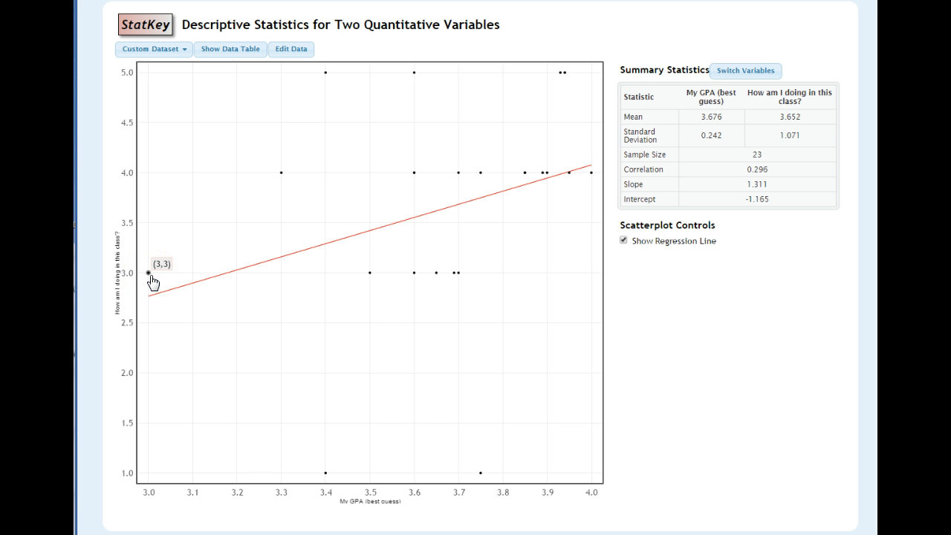
drag(151, 278, 148, 340)
drag(243, 325, 164, 282)
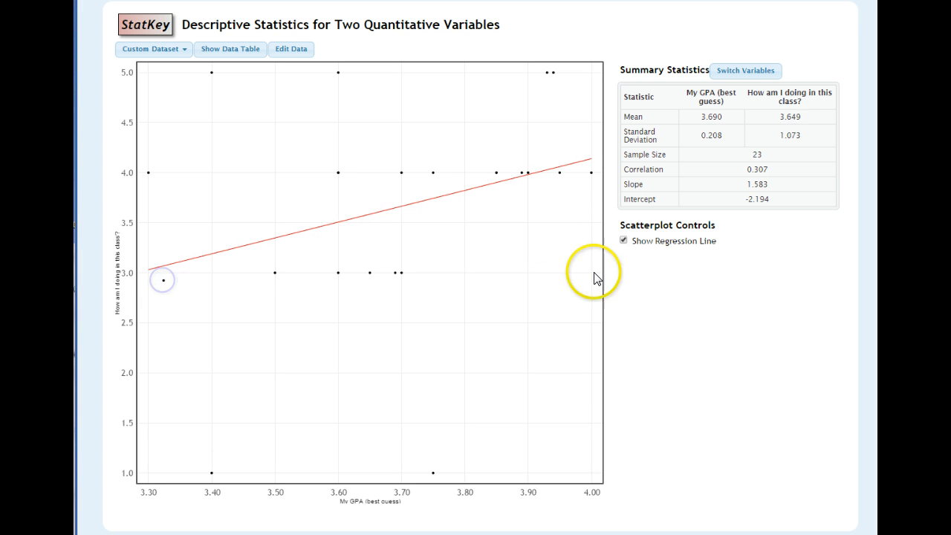
mouse_move(592, 180)
mouse_down()
mouse_move(592, 159)
mouse_move(520, 87)
mouse_move(416, 95)
mouse_move(593, 164)
mouse_up()
drag(213, 476, 599, 440)
drag(421, 454, 196, 439)
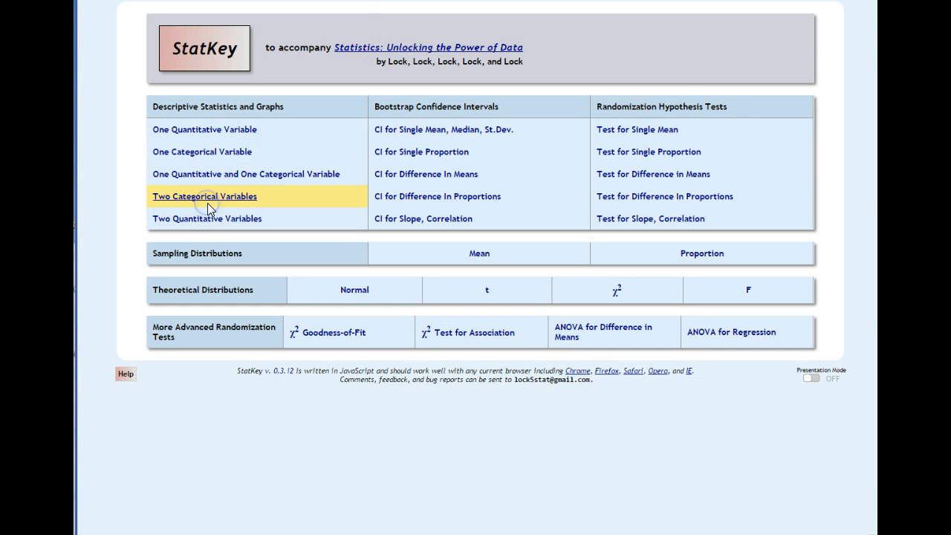
Step: Open the descriptive statistics for Two Categorical Variables and replace the sample data with the copied gender and TV-watching columns, marked as raw data
click(207, 198)
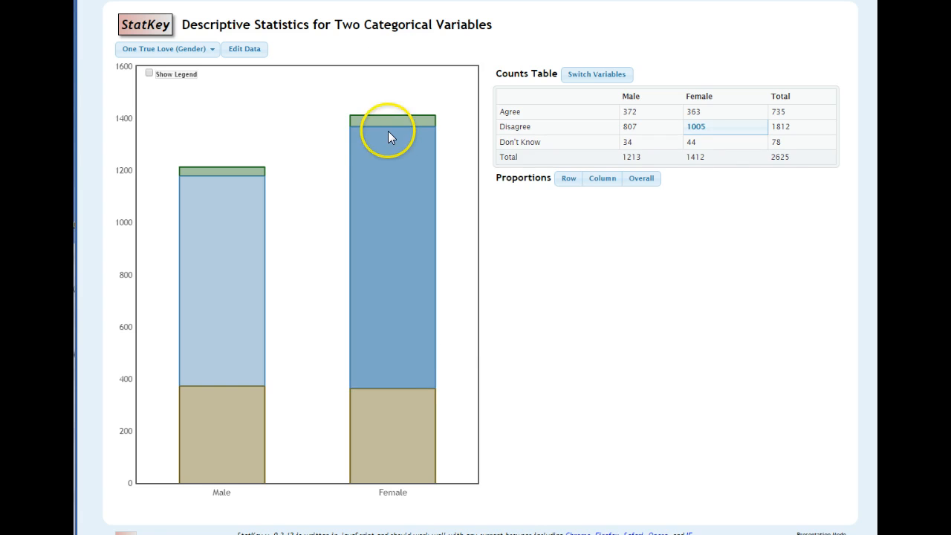
click(247, 50)
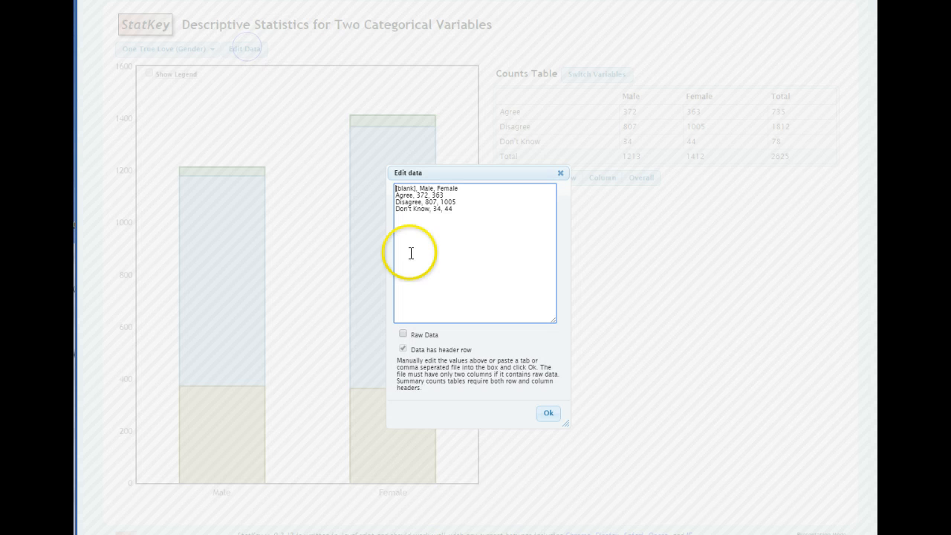
drag(493, 277, 314, 167)
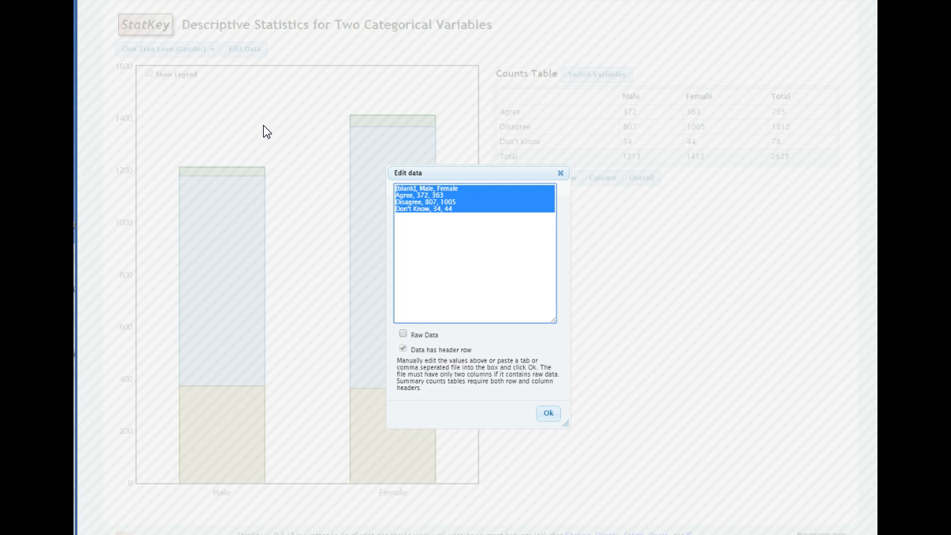
key(ctrl+v)
scroll(467, 270, up, 2)
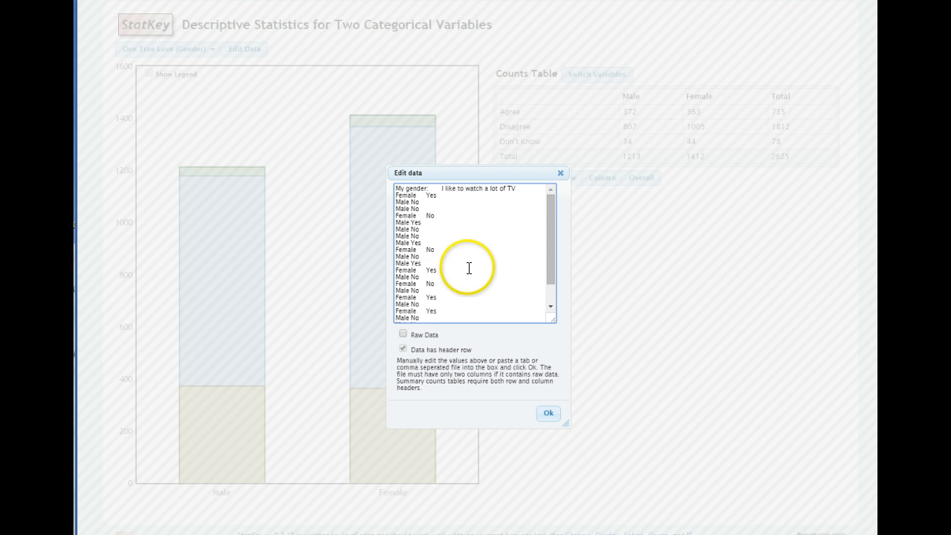
click(402, 334)
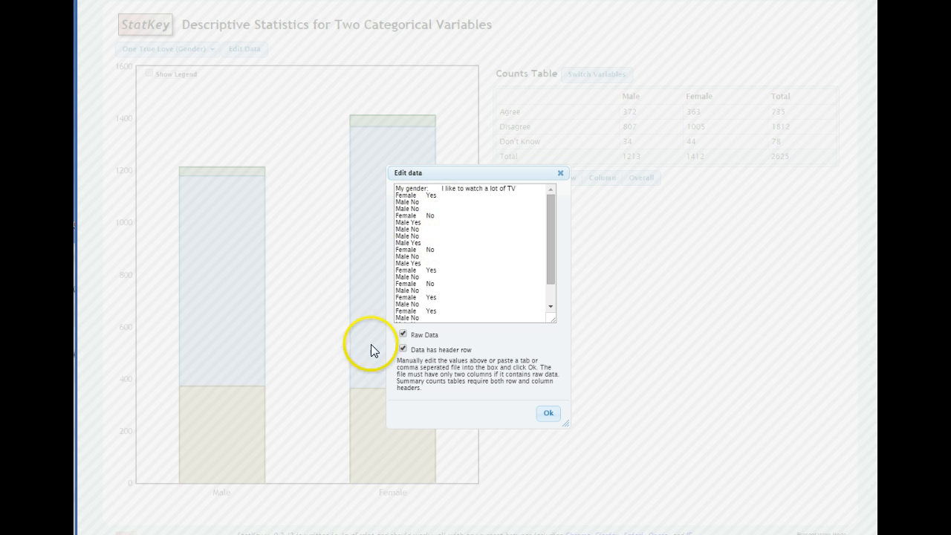
click(403, 348)
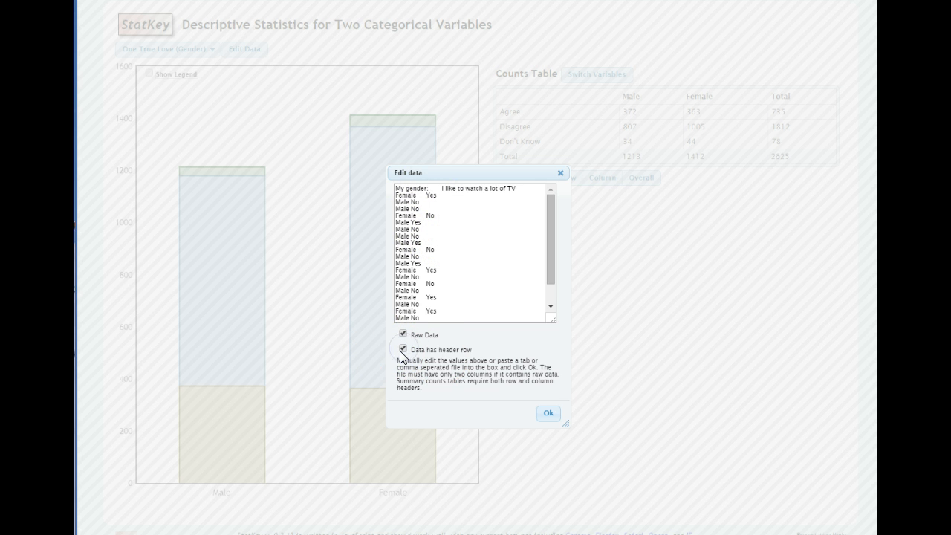
Step: Undo the paste, paste the gender and TV-watching columns again, and load them as raw data with a header row
click(417, 338)
click(485, 268)
key(ctrl+z)
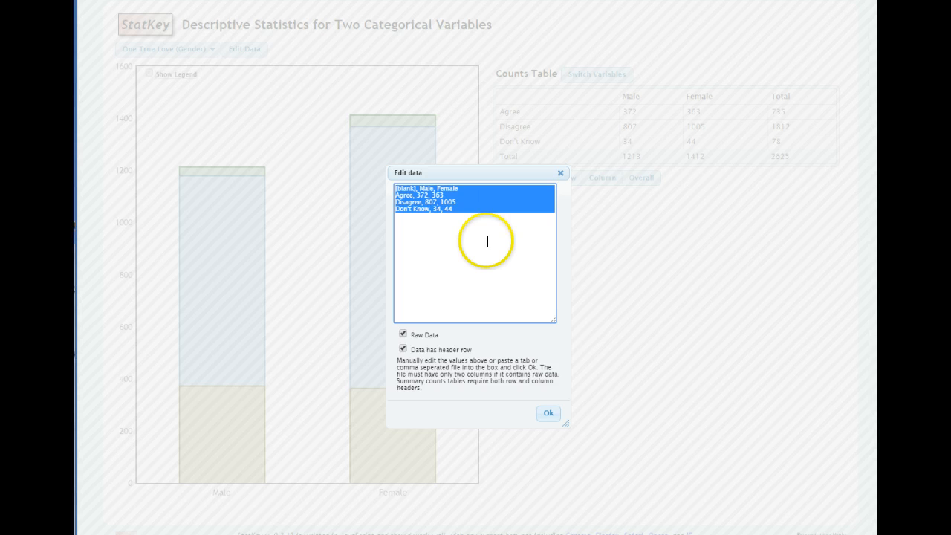
key(ctrl+v)
click(549, 413)
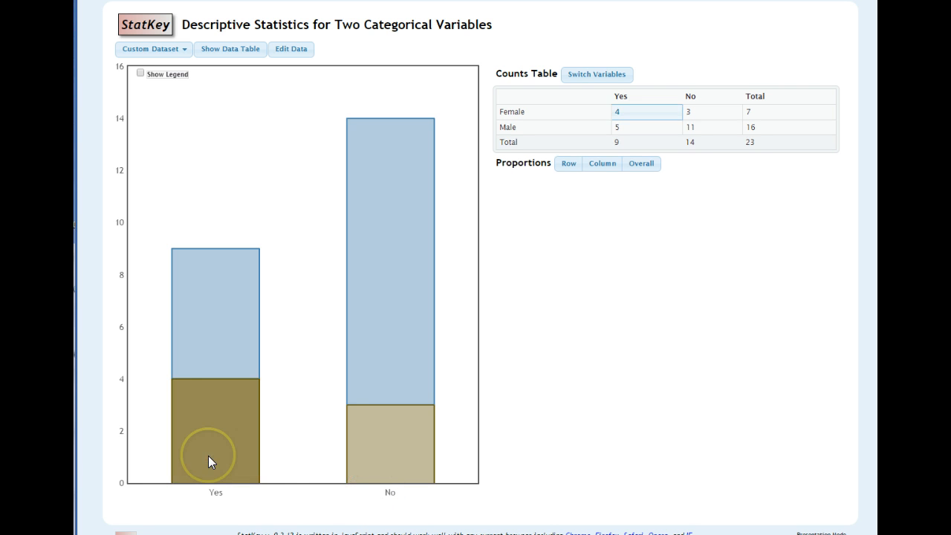
Step: Check the female and male counts in the Yes bar of the TV-watching chart
click(212, 354)
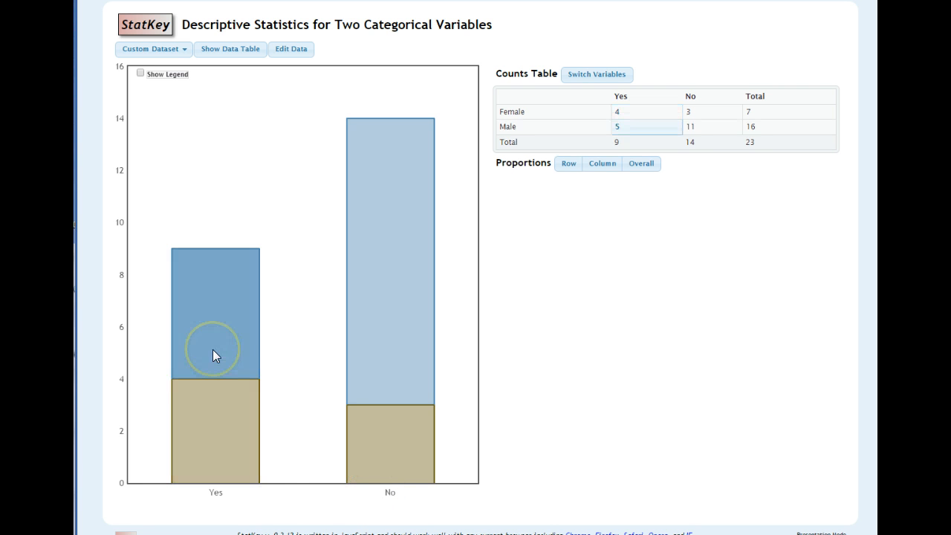
click(208, 396)
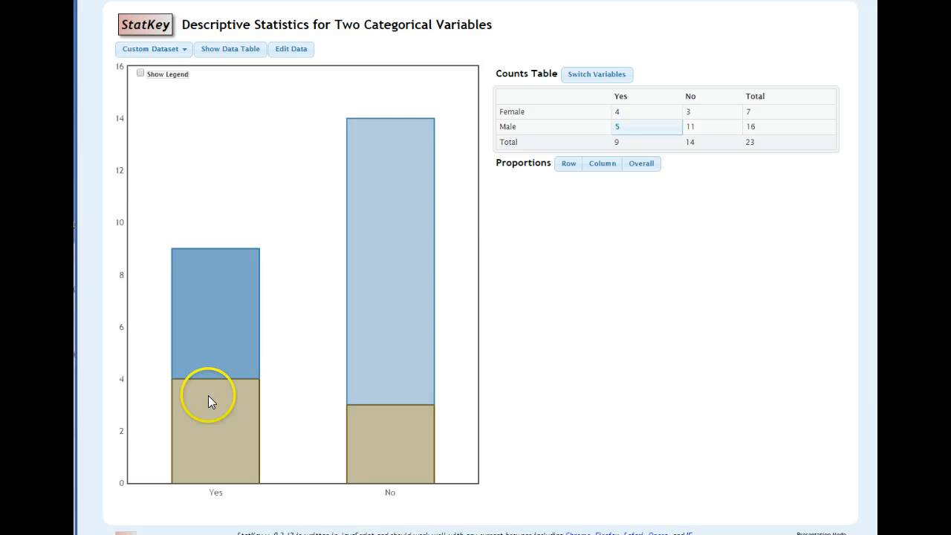
click(220, 441)
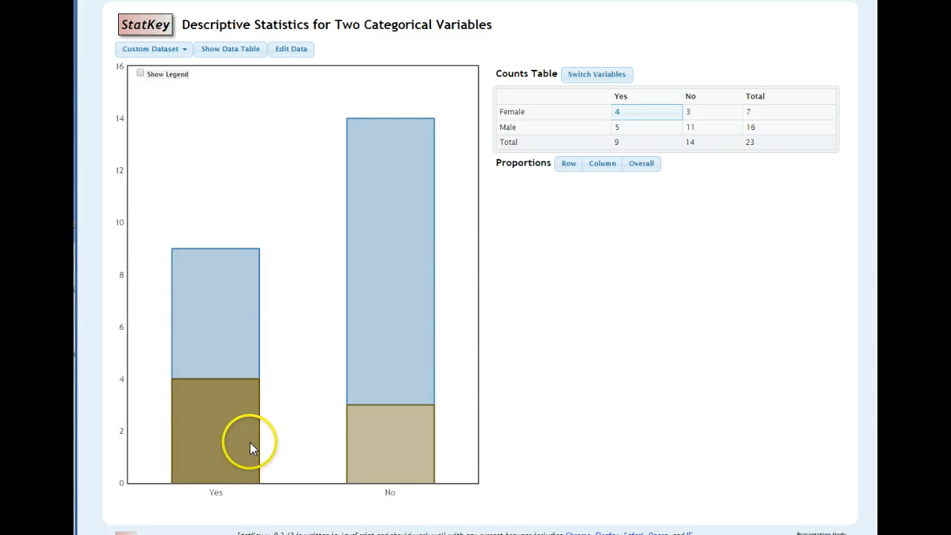
click(223, 286)
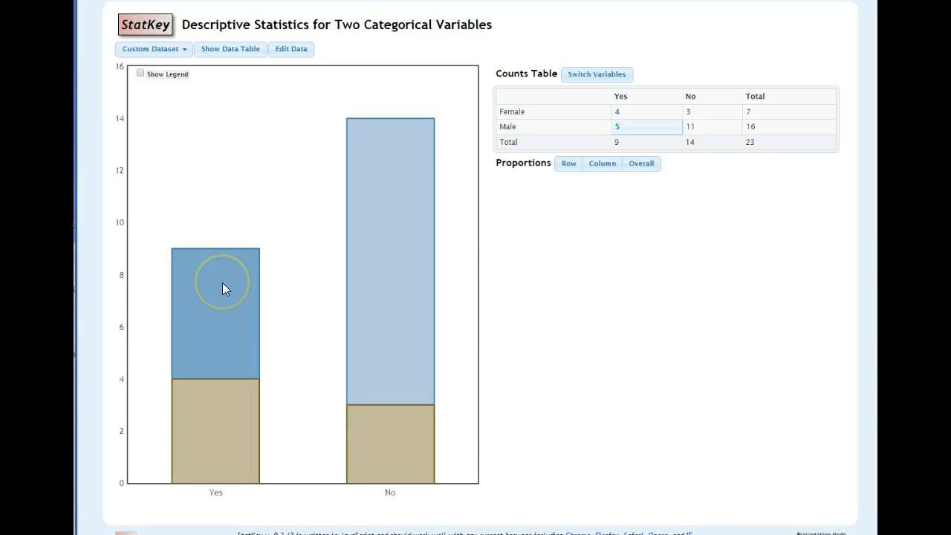
click(501, 529)
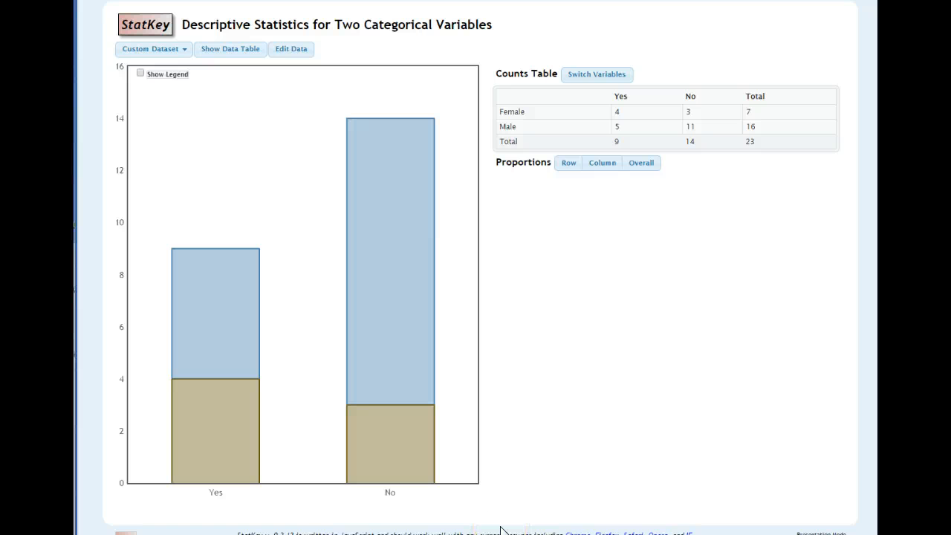
Step: Check the female and male counts in the No bar and compare them with the Yes bar
click(420, 407)
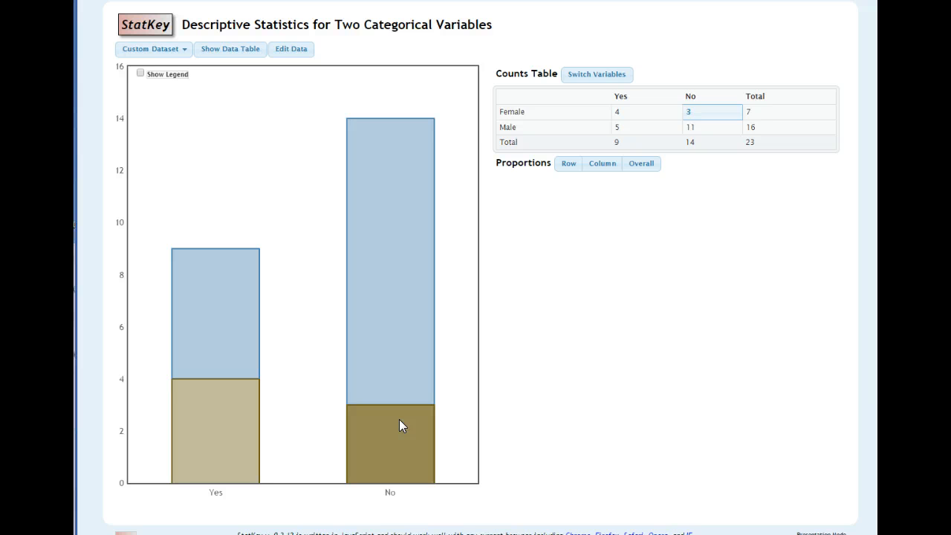
click(401, 266)
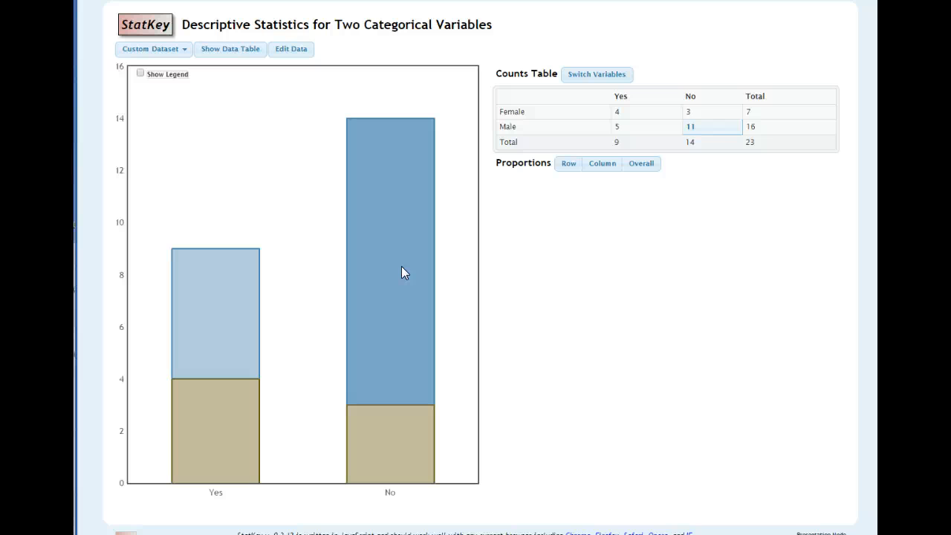
click(382, 450)
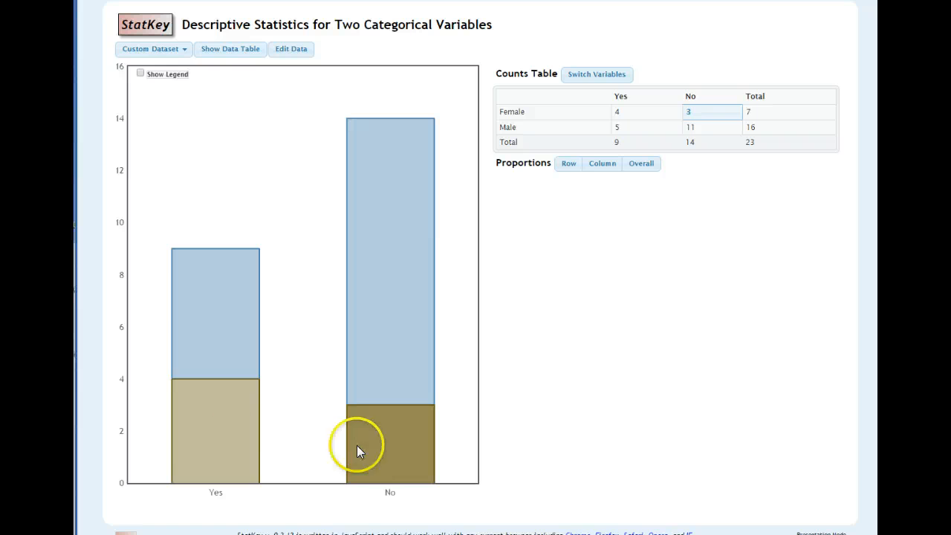
click(183, 445)
click(378, 462)
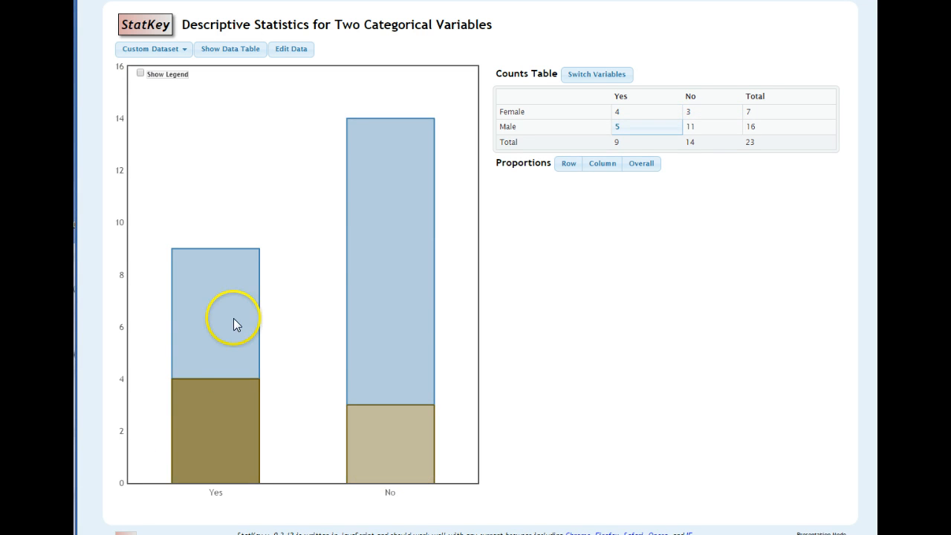
Step: Switch the variables so the bars are grouped by gender, and check the Yes and No counts for females and males
click(597, 76)
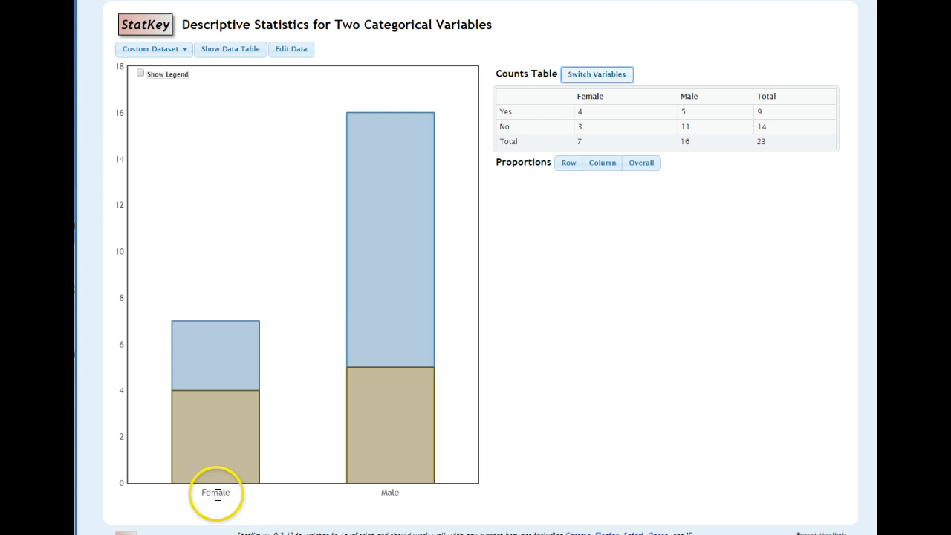
click(216, 465)
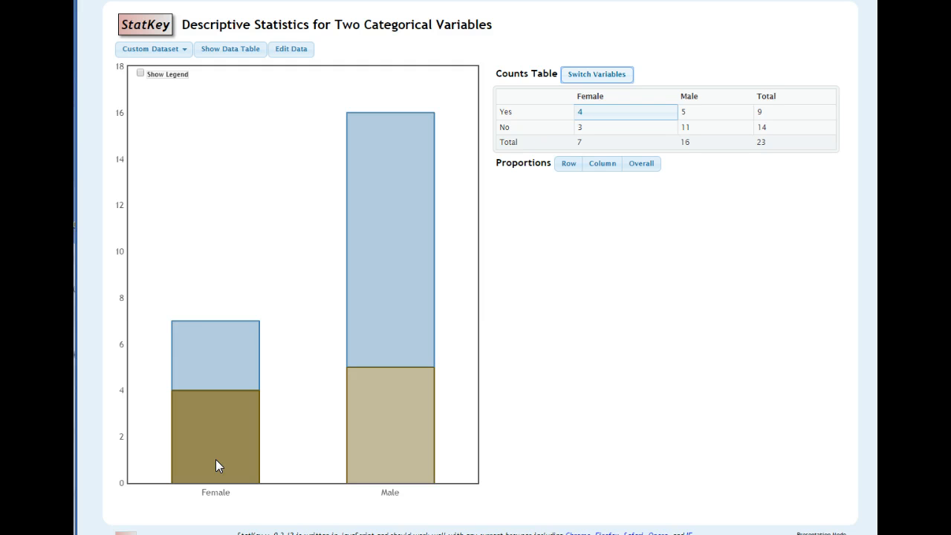
click(222, 327)
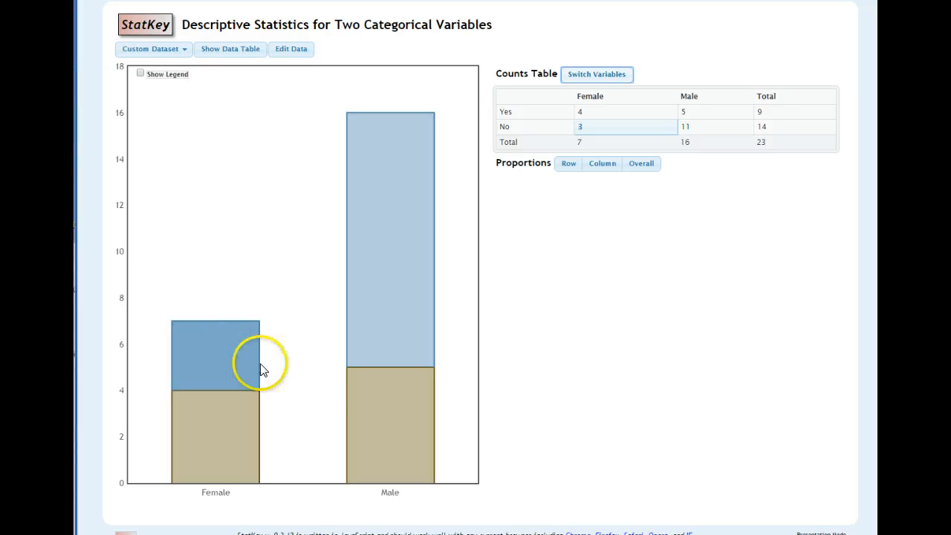
click(403, 429)
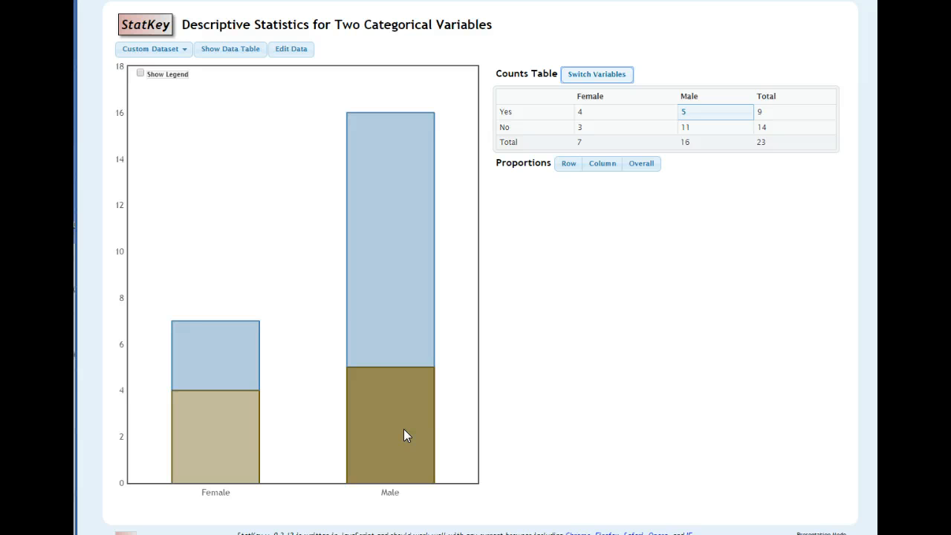
click(395, 242)
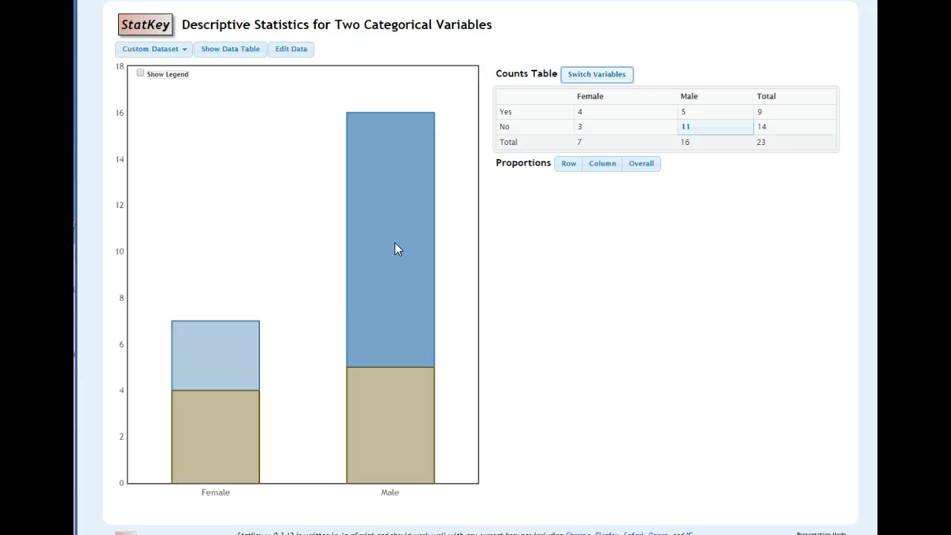
Step: Show the row proportions for the gender and TV-watching table
click(586, 163)
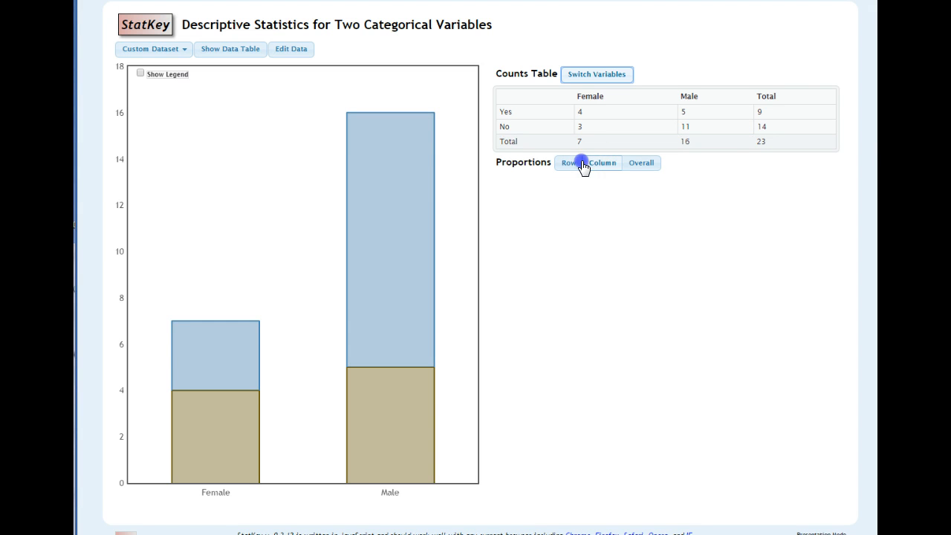
click(569, 164)
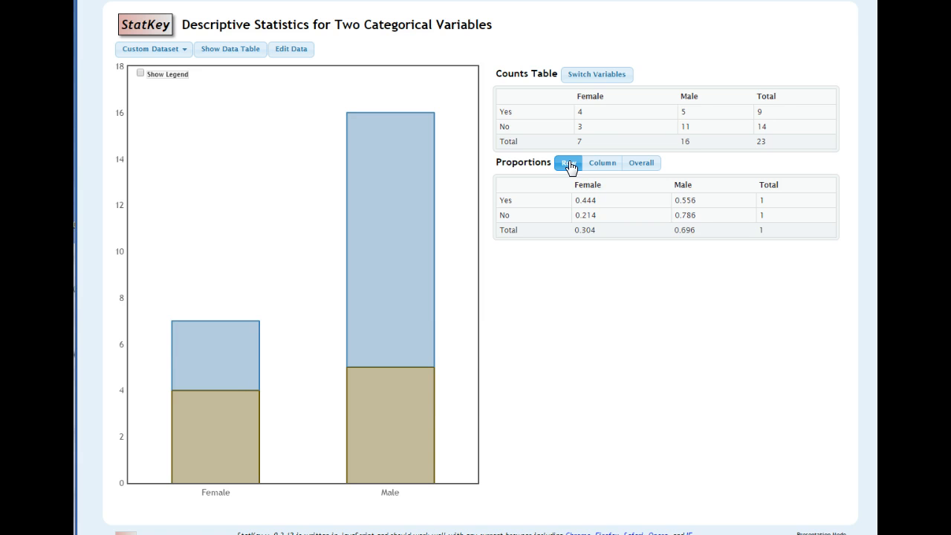
Step: Show the column proportions for the gender and TV-watching table and check the Yes row
click(589, 162)
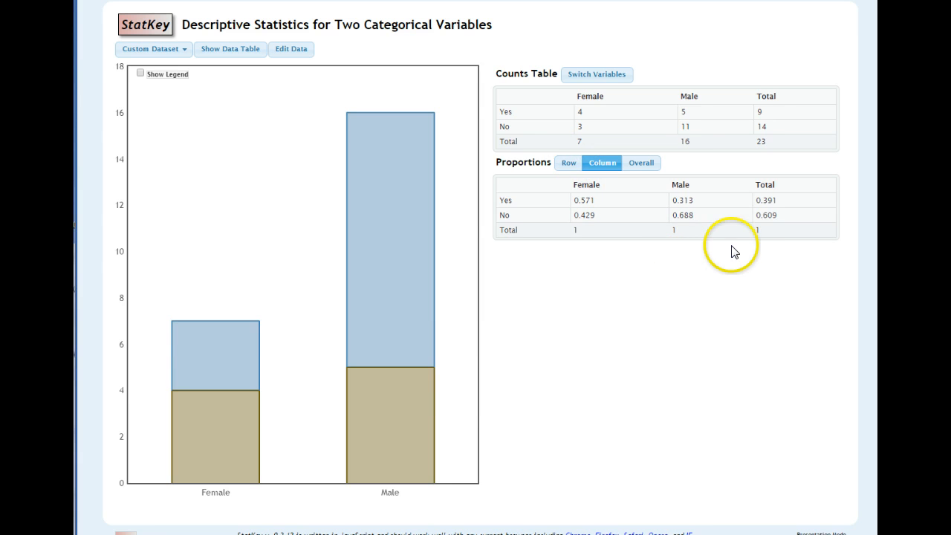
click(561, 202)
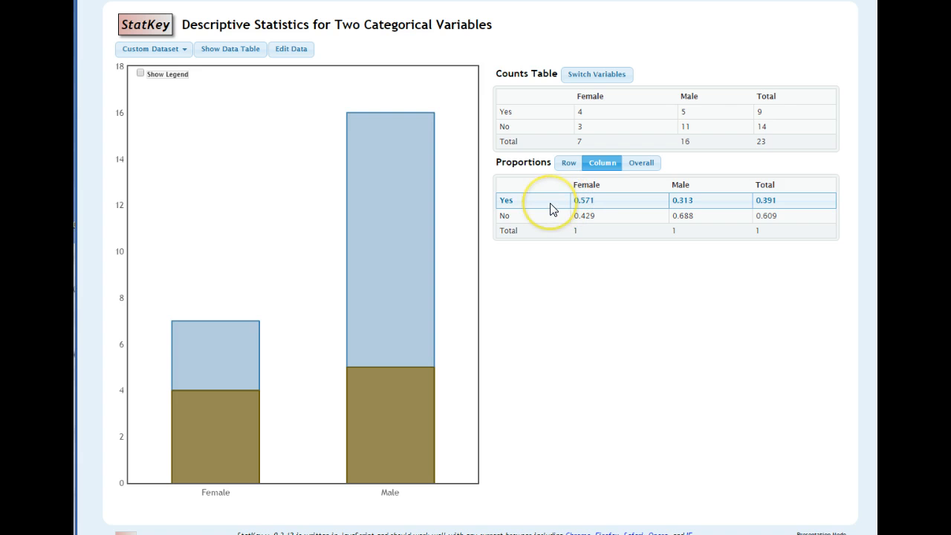
click(549, 204)
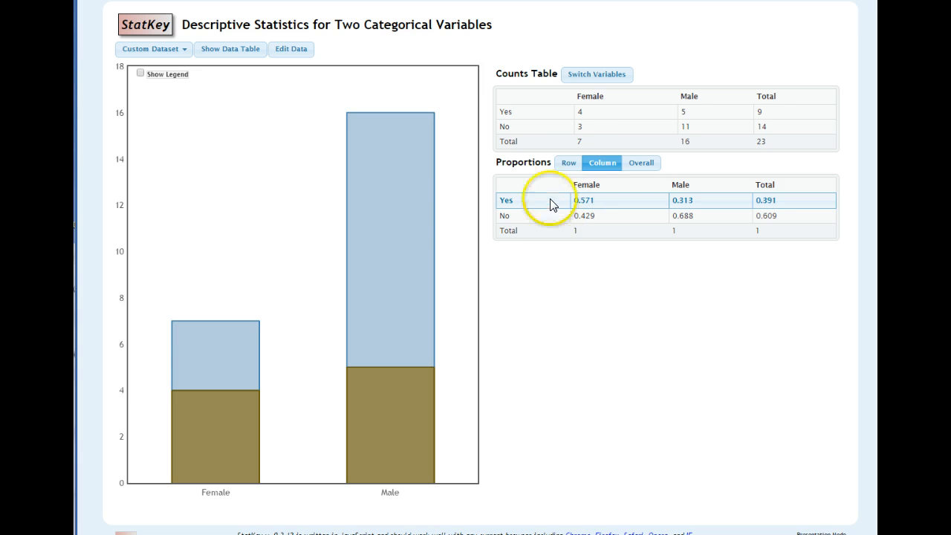
Step: Return to the row proportions and examine the Yes row, the Female column and the No row
click(563, 167)
click(541, 201)
click(591, 185)
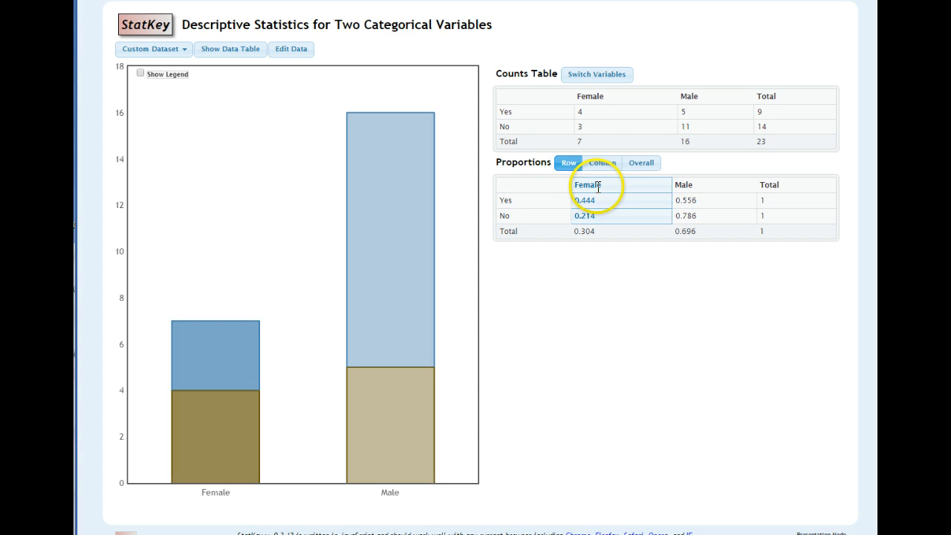
click(583, 215)
click(583, 214)
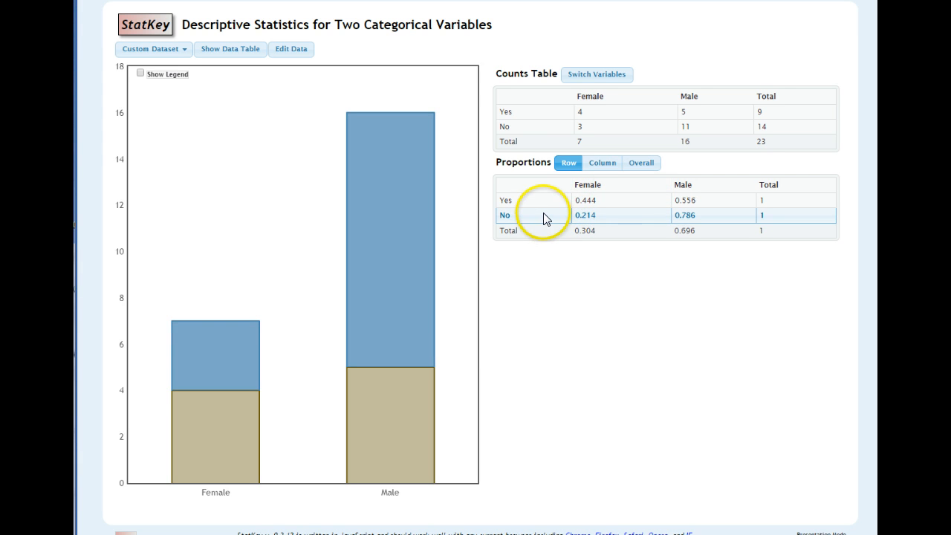
click(539, 202)
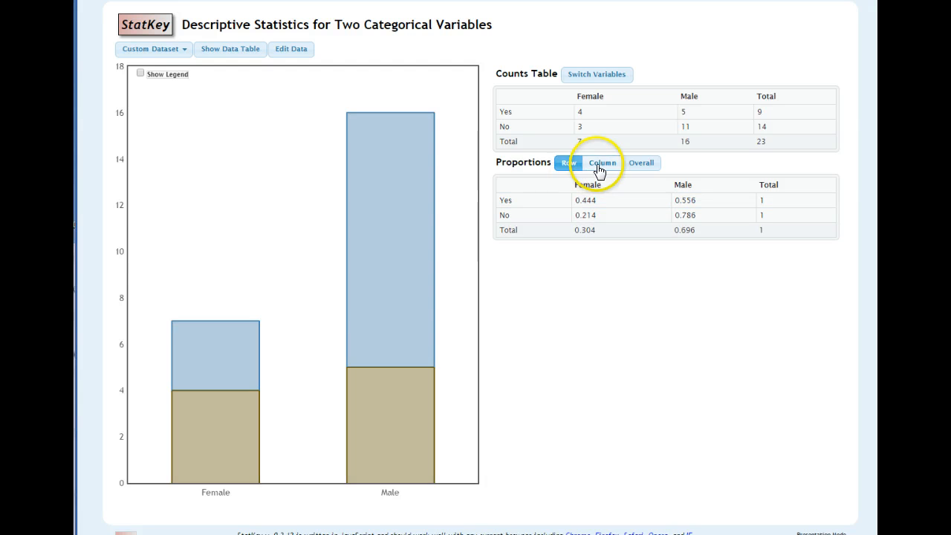
Step: Switch back to column proportions and compare the Yes proportion for females with that for males
click(599, 165)
click(557, 208)
click(597, 184)
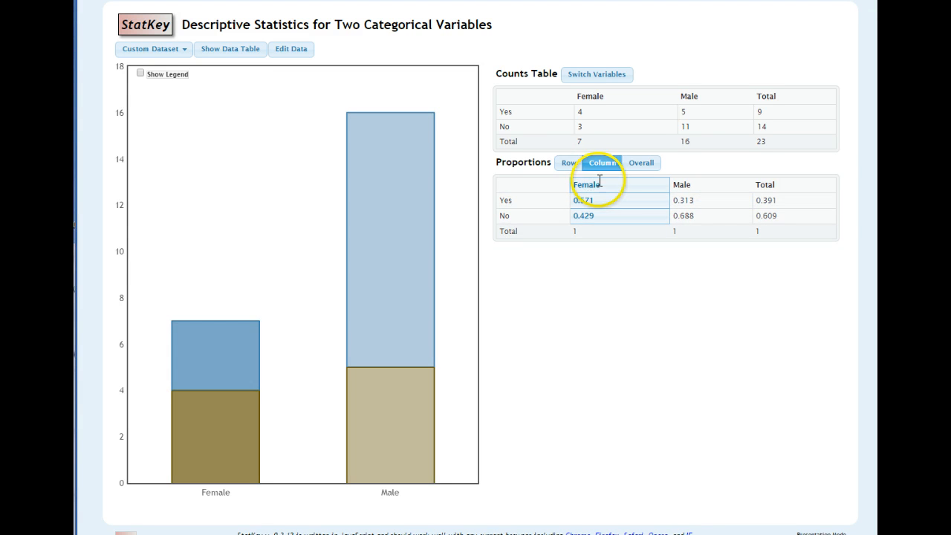
click(607, 201)
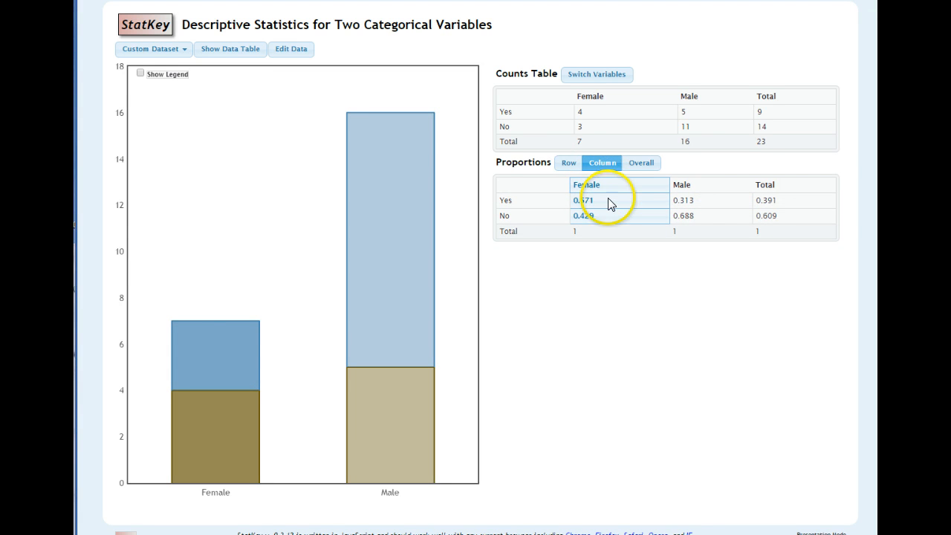
click(685, 186)
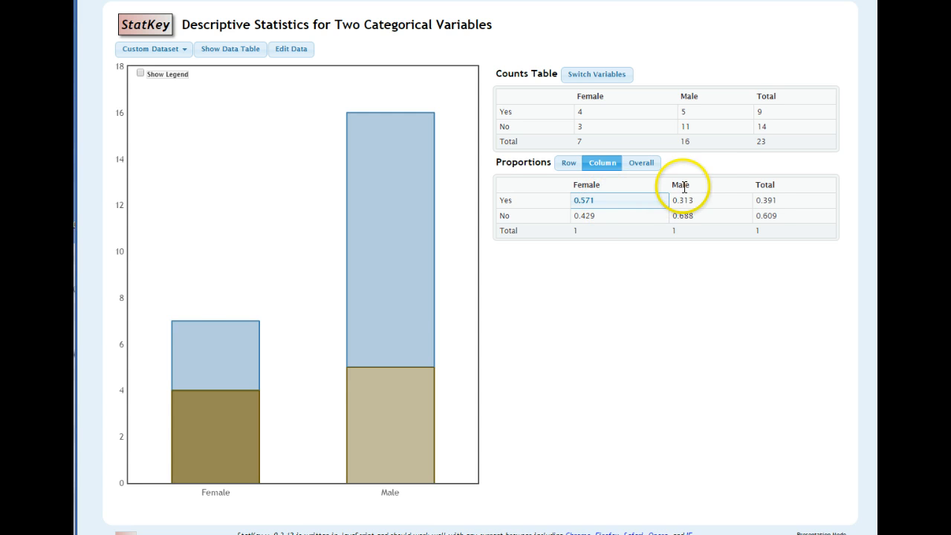
click(718, 201)
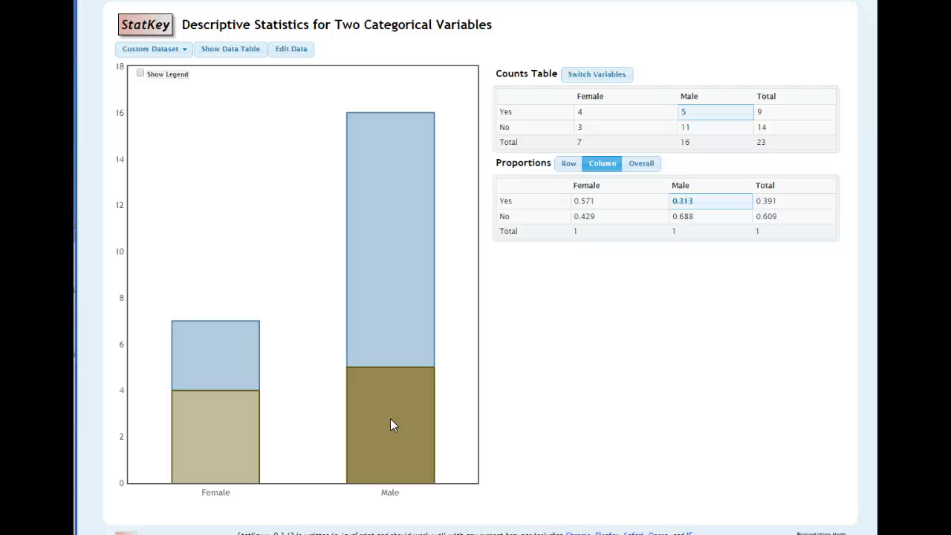
Step: Compare the Yes segments of the Female and Male bars in the chart
click(271, 451)
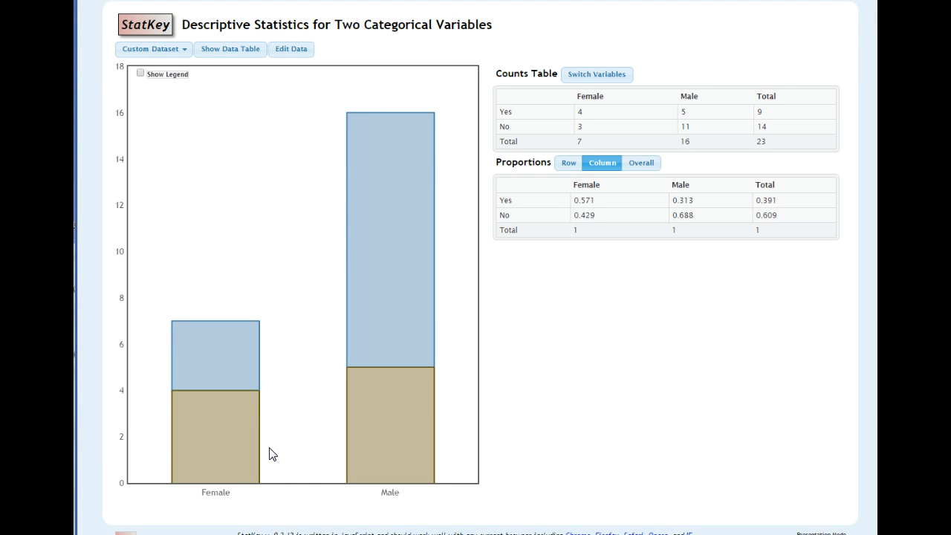
click(232, 448)
click(427, 386)
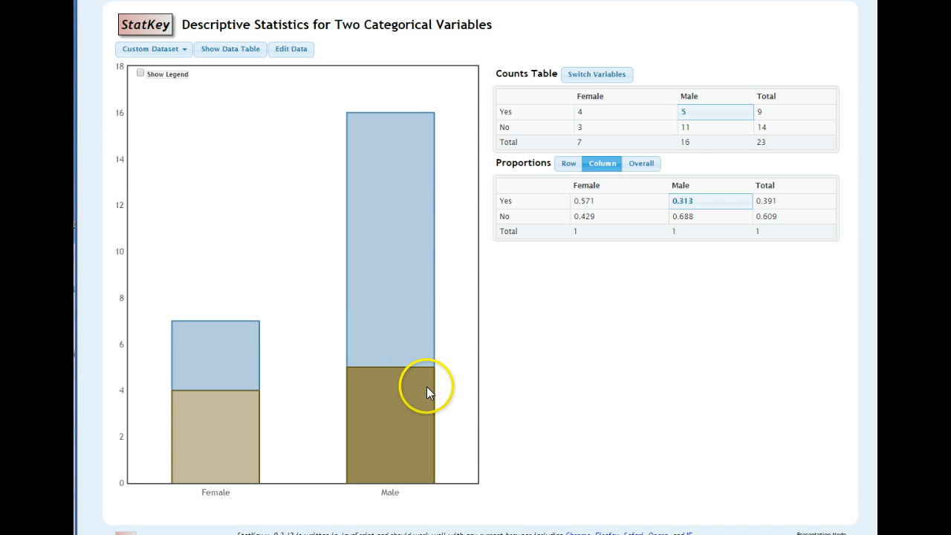